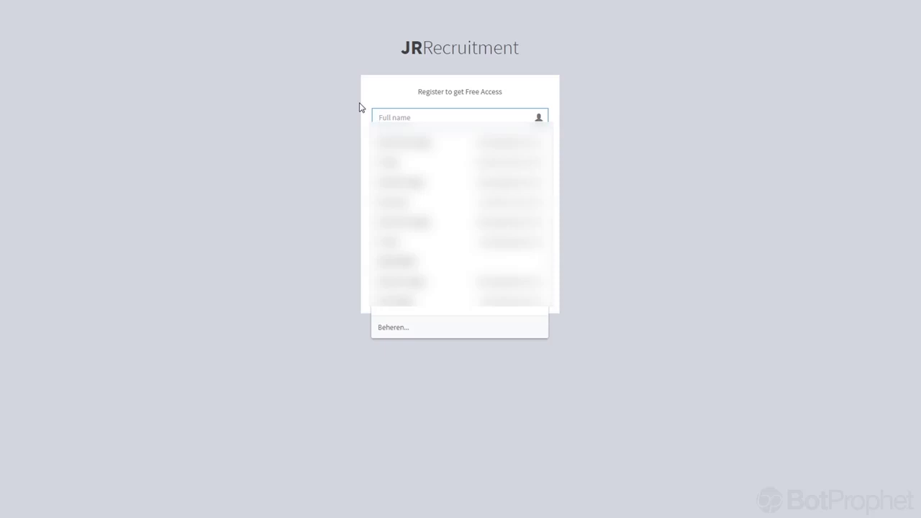
Fill the registration form with name Recruiter, a suggested e-mail, username recruiter, matching passwords and accepted terms.
text(Recruiter)
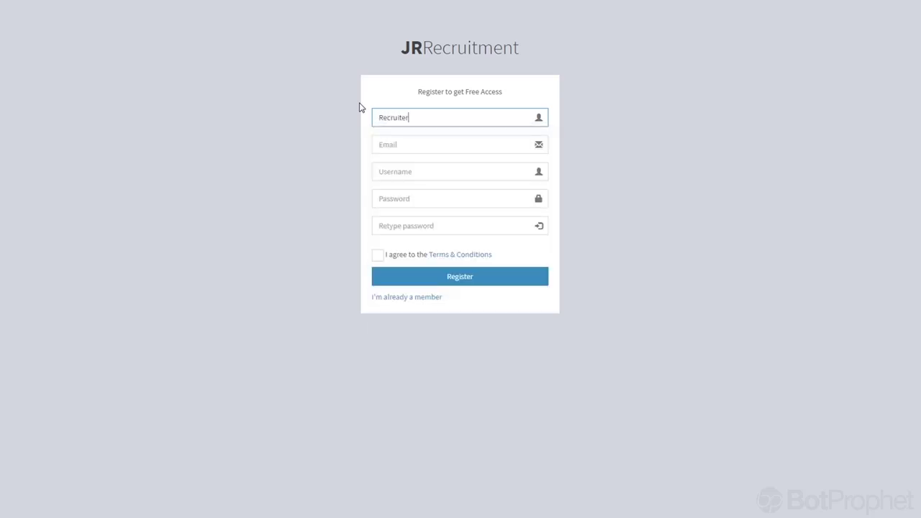
key(Tab)
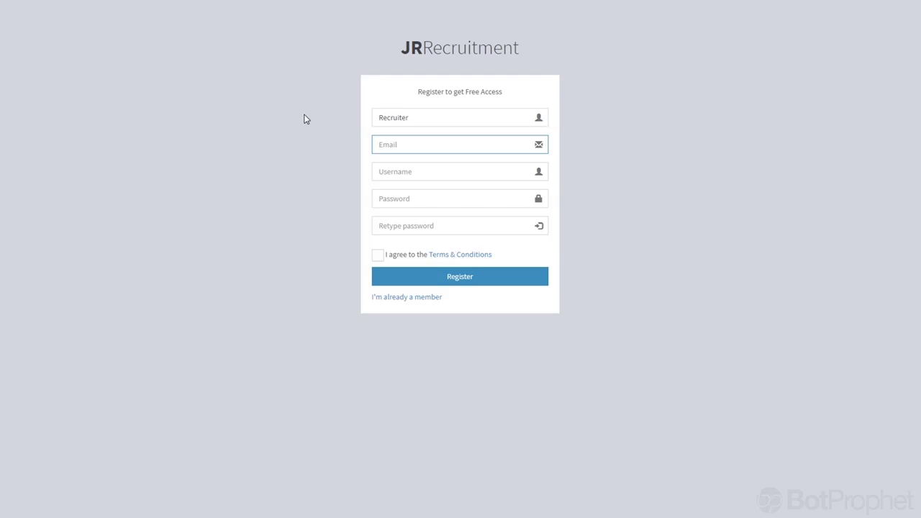
text(paul@)
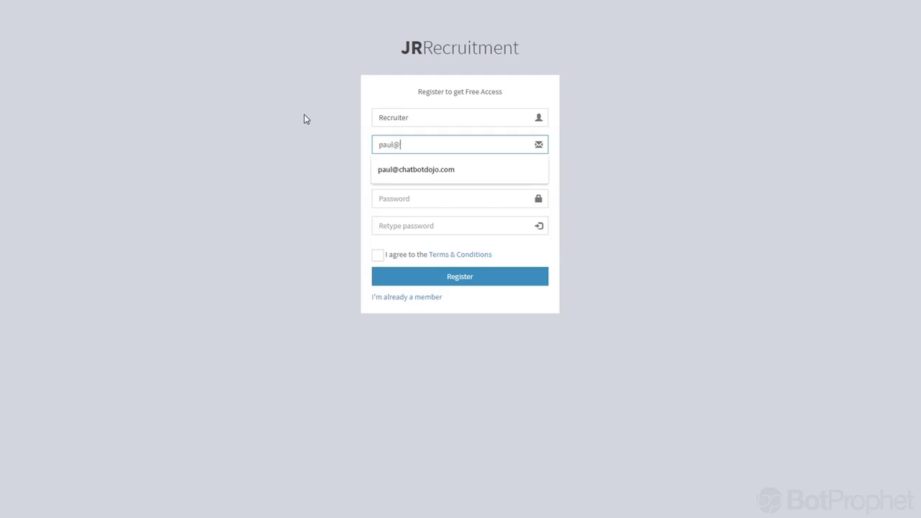
key(Down)
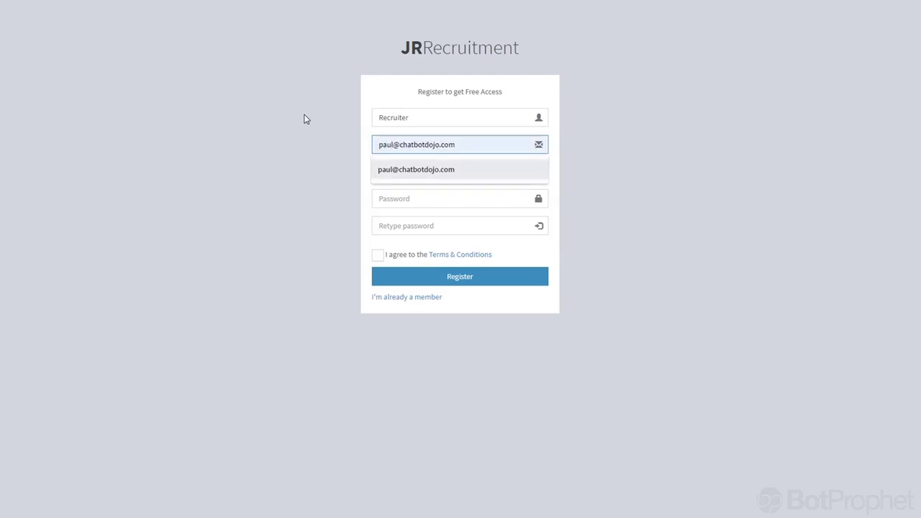
key(Return)
click(386, 171)
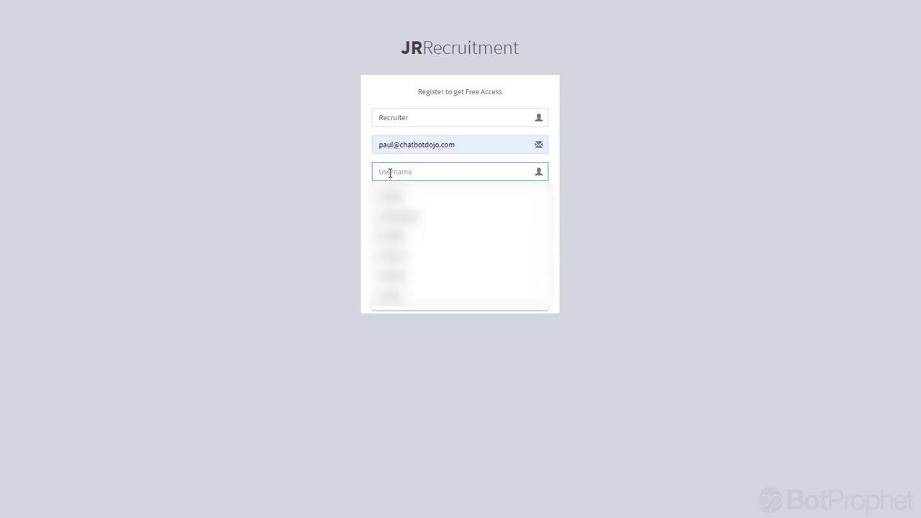
text(recruiter)
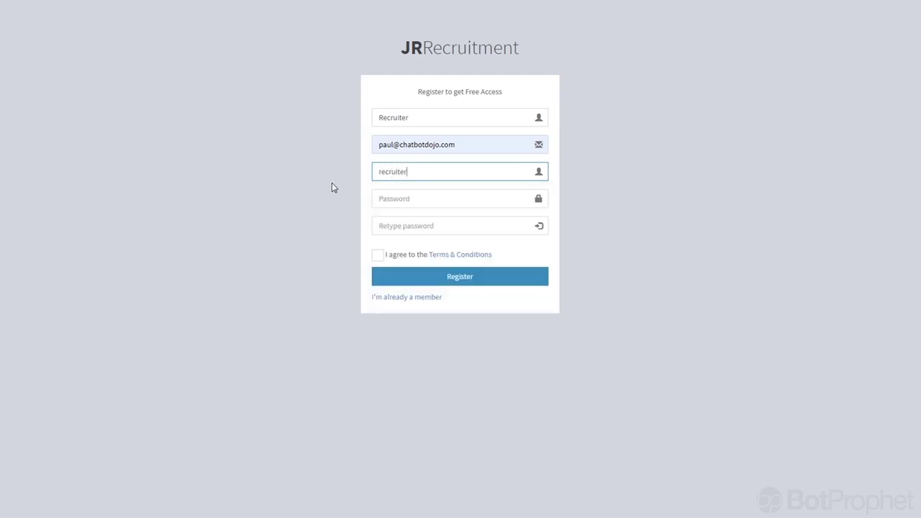
click(386, 197)
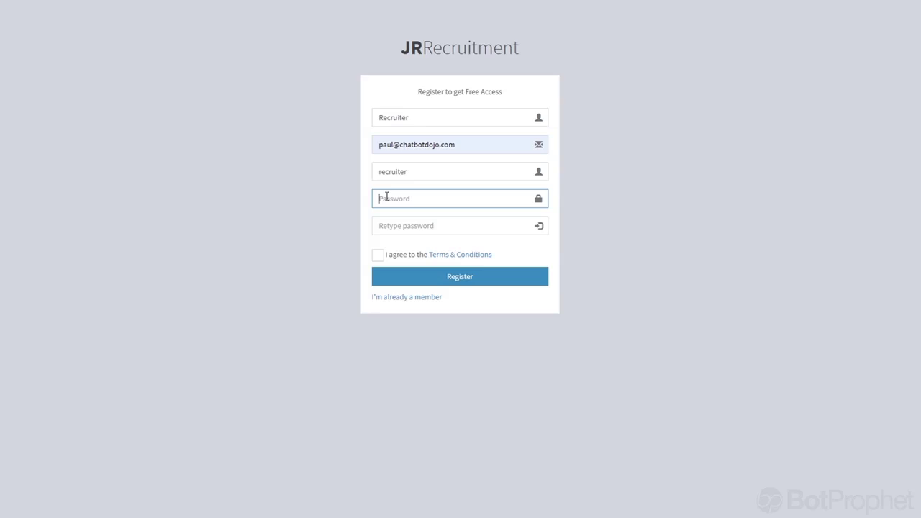
text(123)
click(390, 224)
text(123)
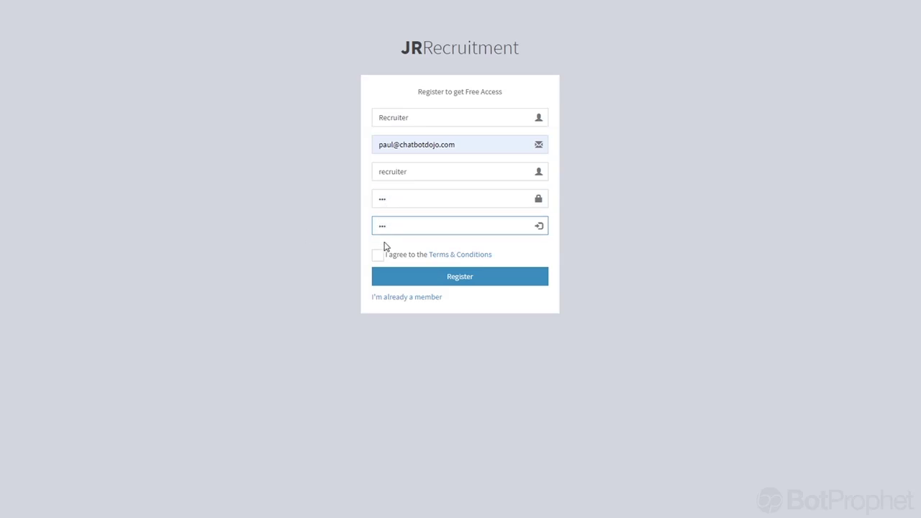
click(378, 256)
Replace the full name Recruiter with Google Inc.
click(396, 118)
drag(411, 117, 362, 123)
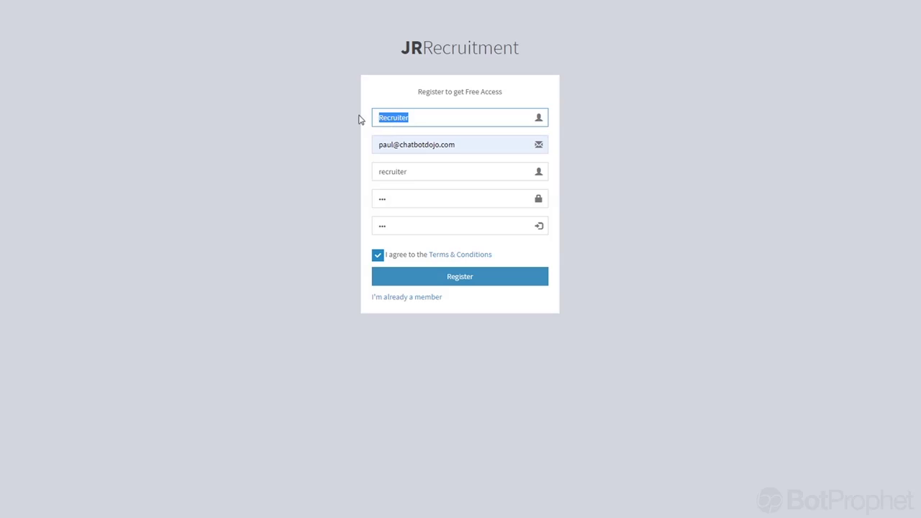
text(Google Inc.)
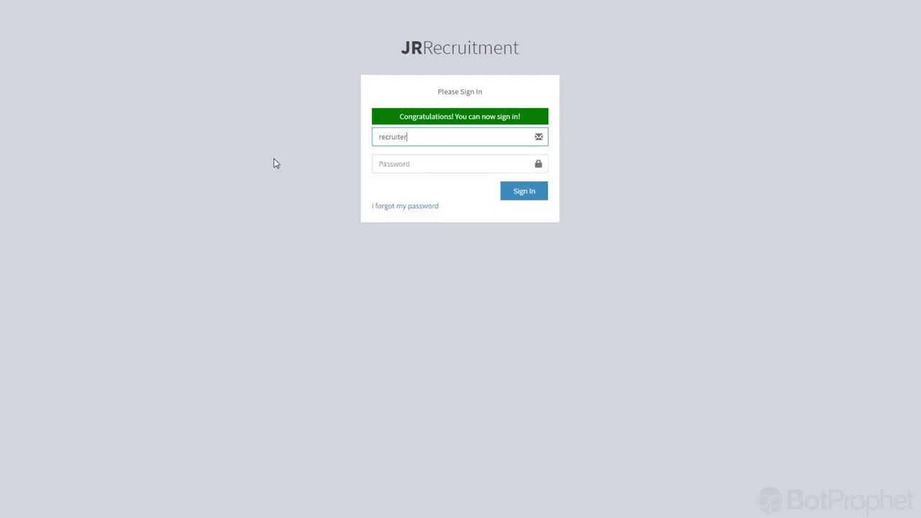
Enter the account password on the Sign In page.
click(395, 165)
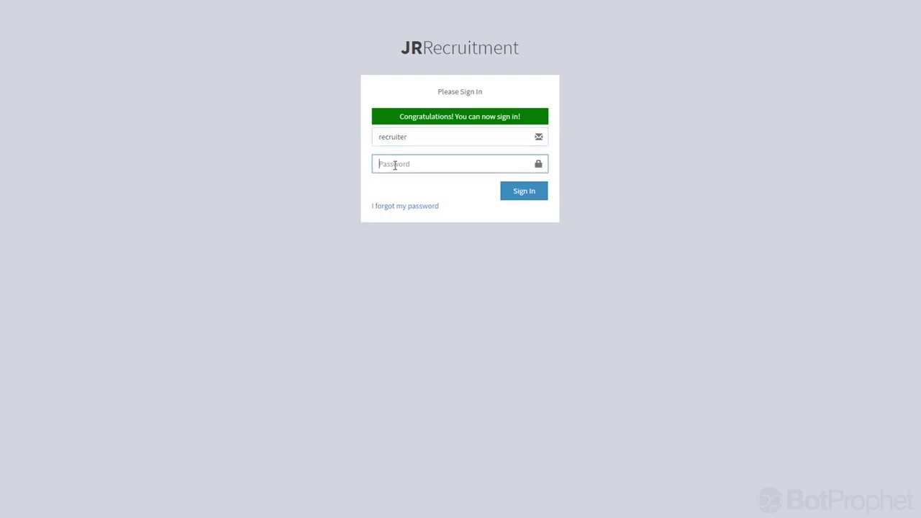
text(123)
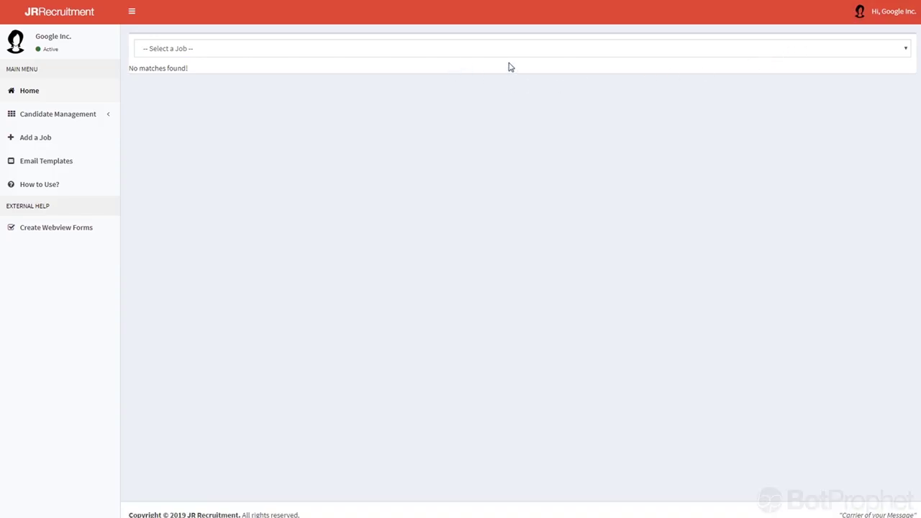
Open the personal settings page and choose Albania as the country.
click(893, 14)
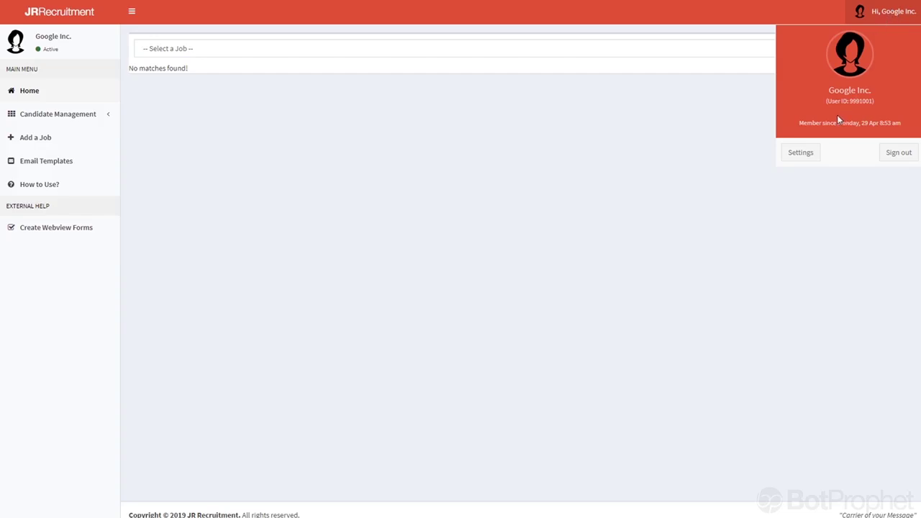
click(799, 154)
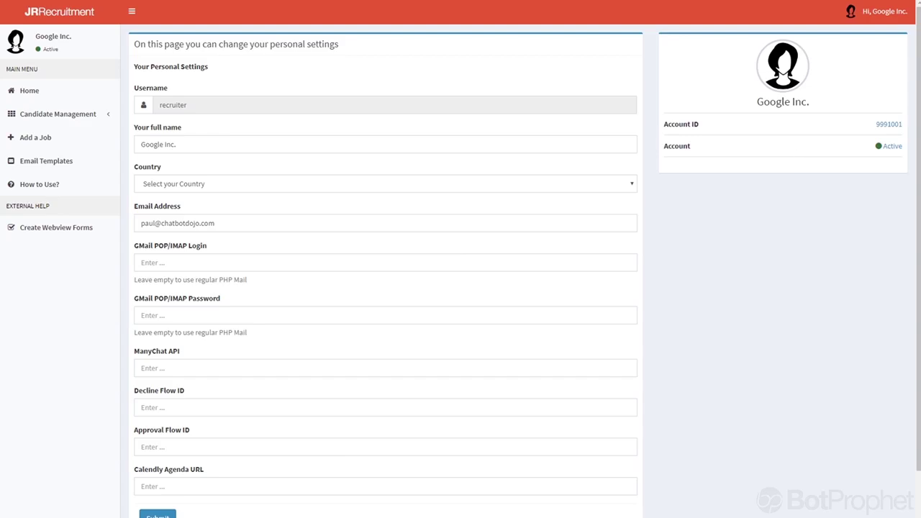
click(889, 13)
click(890, 13)
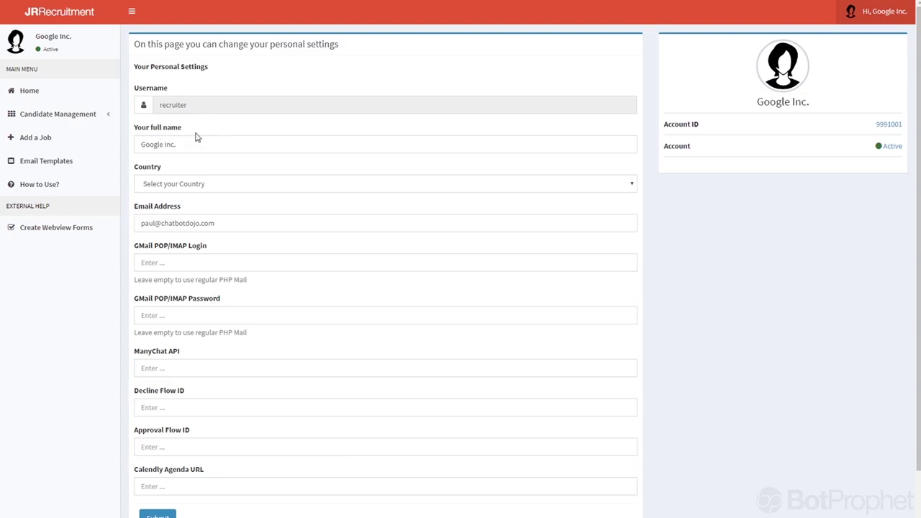
click(175, 189)
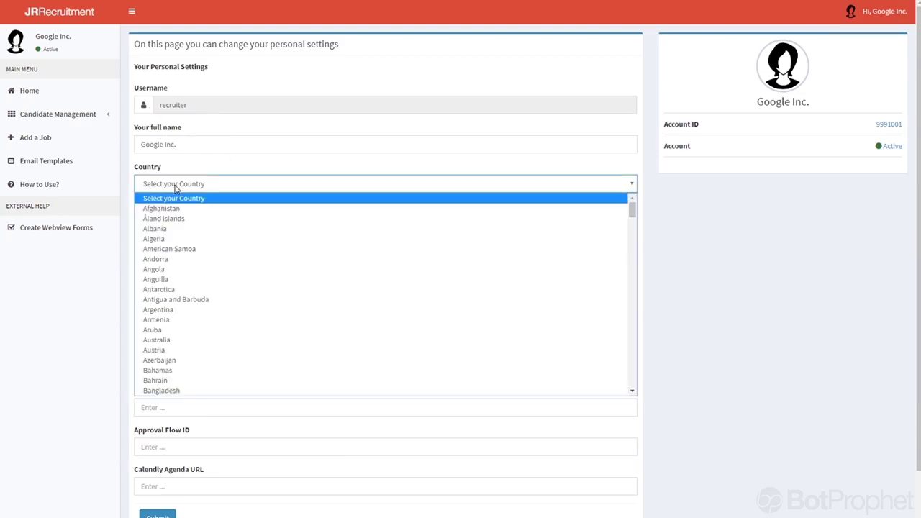
click(164, 229)
Visit the GMail POP/IMAP Login and ManyChat API entries, leaving both empty for now.
click(261, 171)
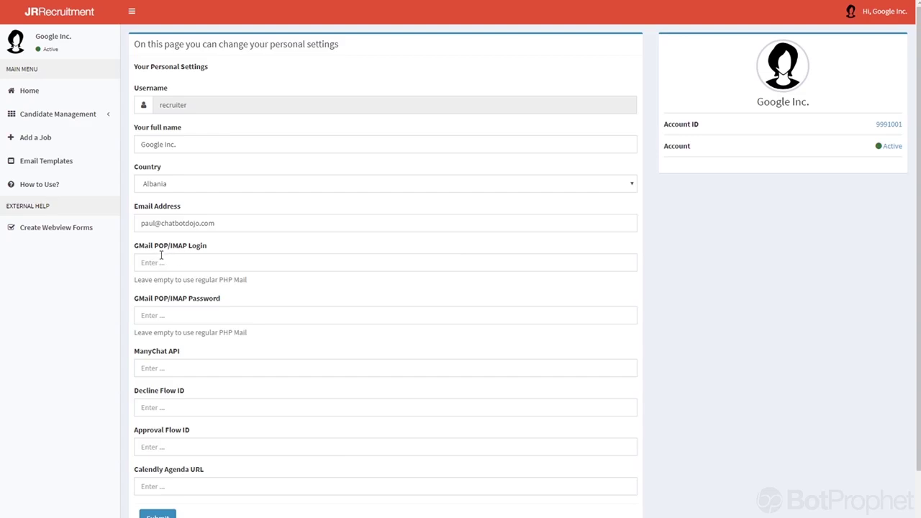
click(166, 262)
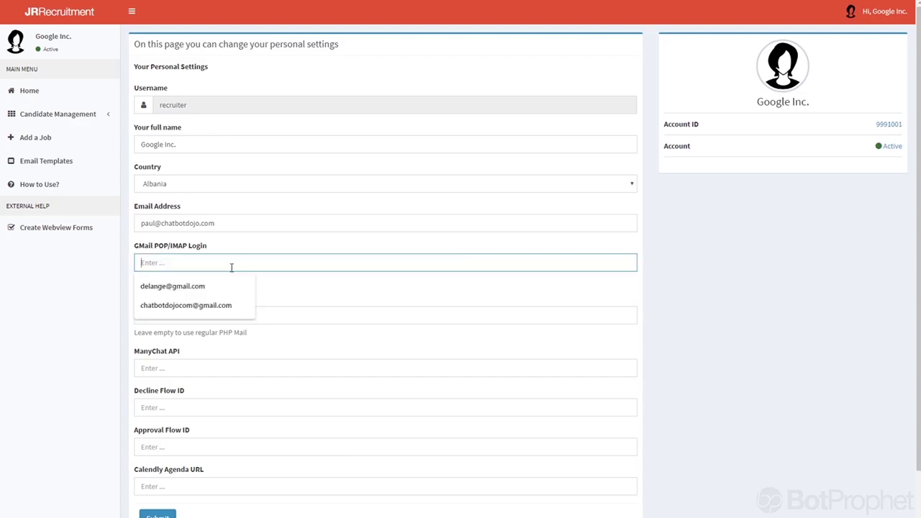
click(268, 283)
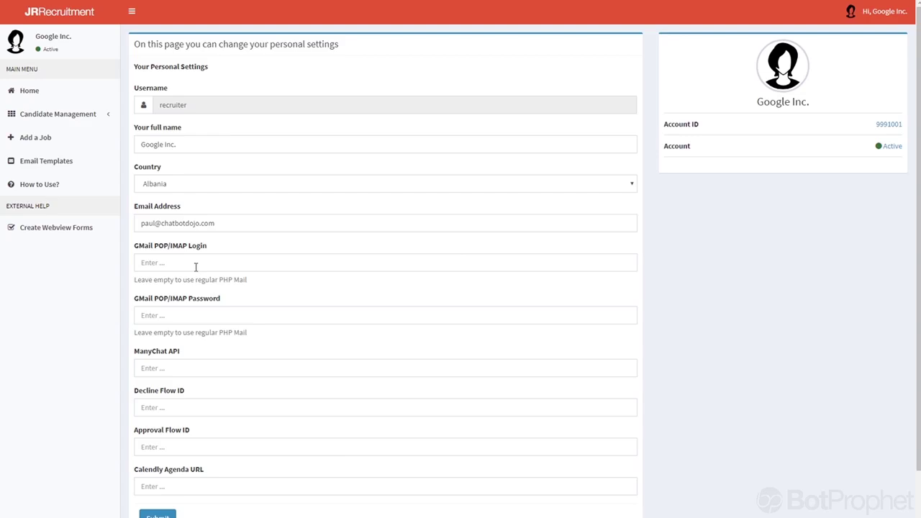
click(161, 368)
click(192, 356)
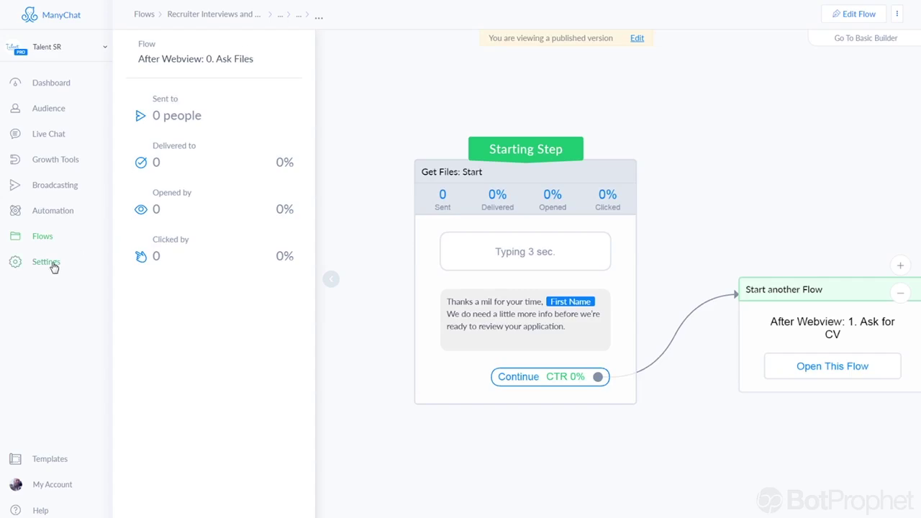
Generate a new token in ManyChat's bot API settings and copy it.
click(55, 263)
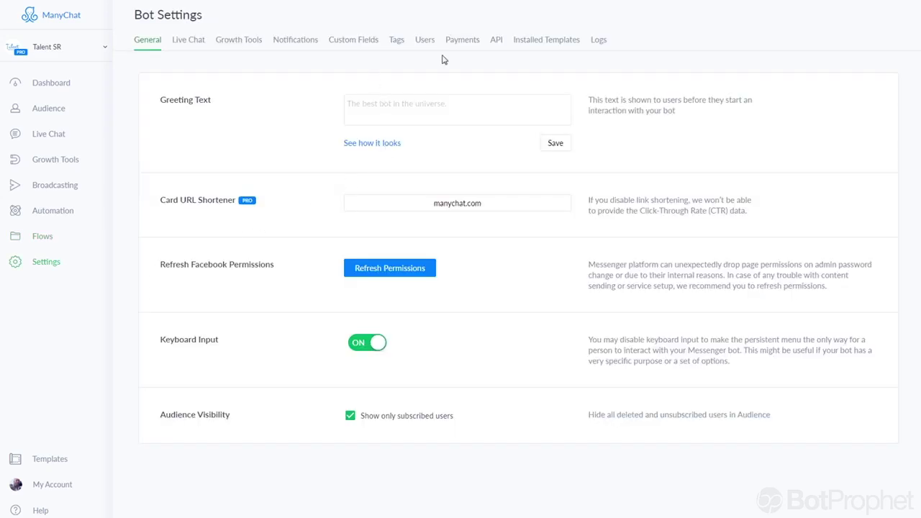
click(497, 42)
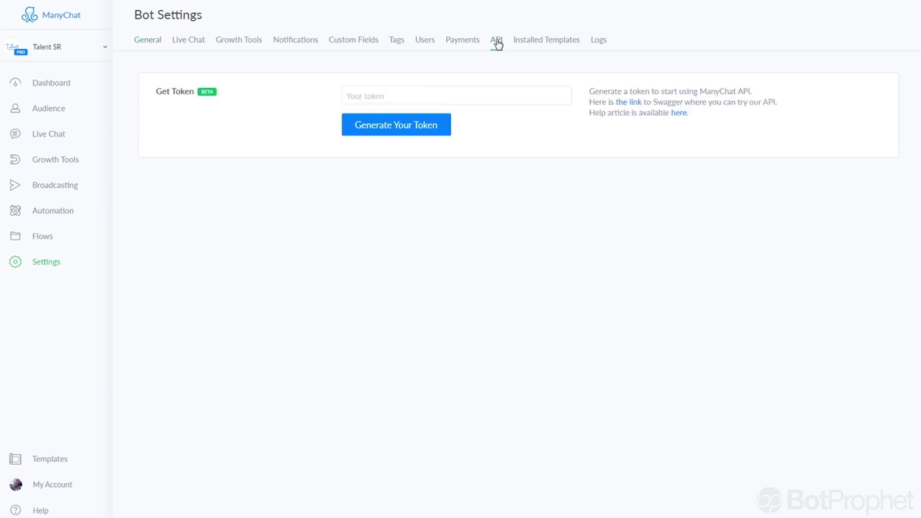
click(369, 124)
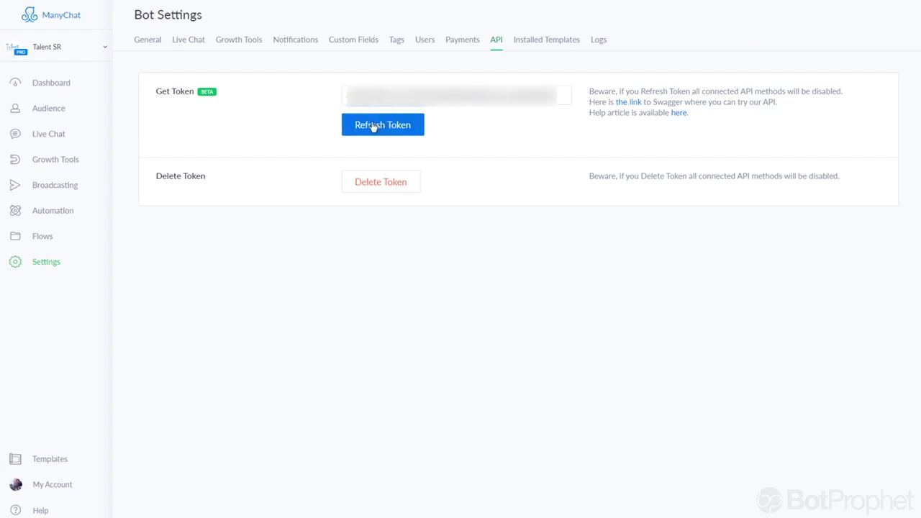
drag(558, 95, 345, 95)
right_click(473, 102)
click(492, 111)
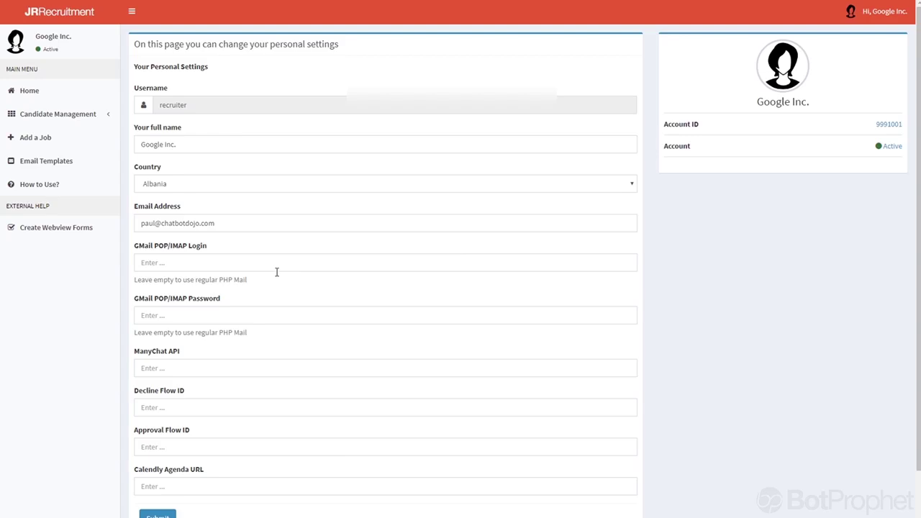
Paste the copied token into the ManyChat API field, then move down to Decline Flow ID.
right_click(184, 367)
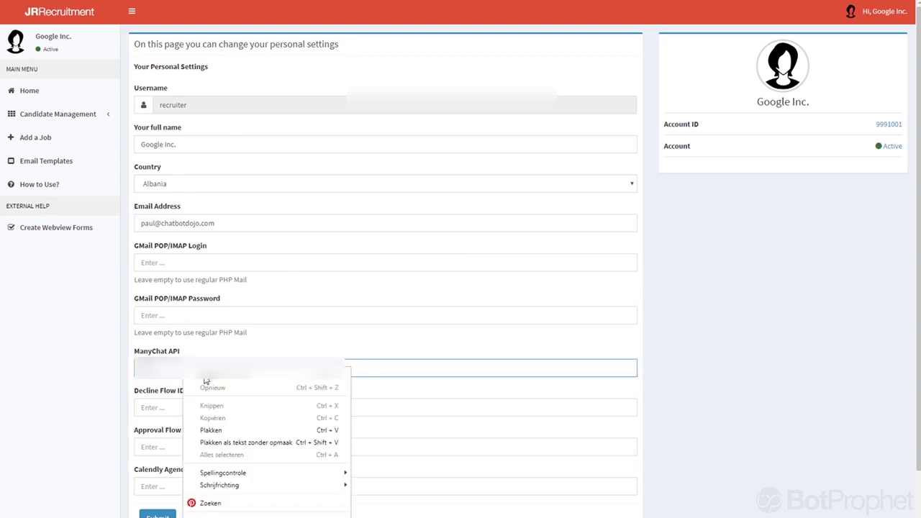
click(219, 430)
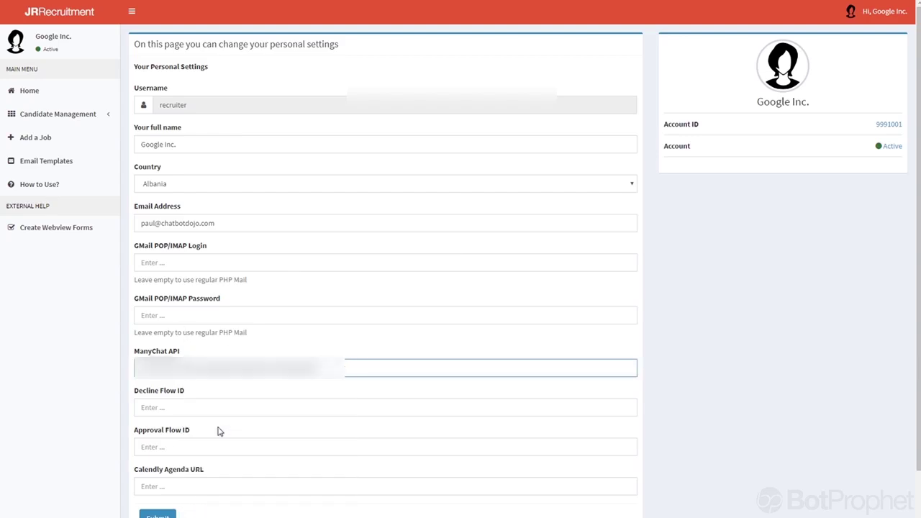
click(285, 398)
scroll(273, 391, down, 2)
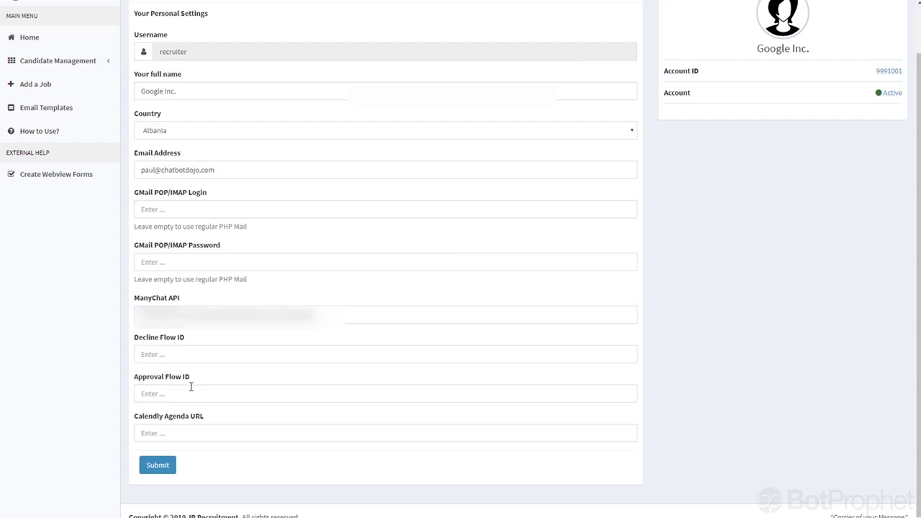
click(162, 355)
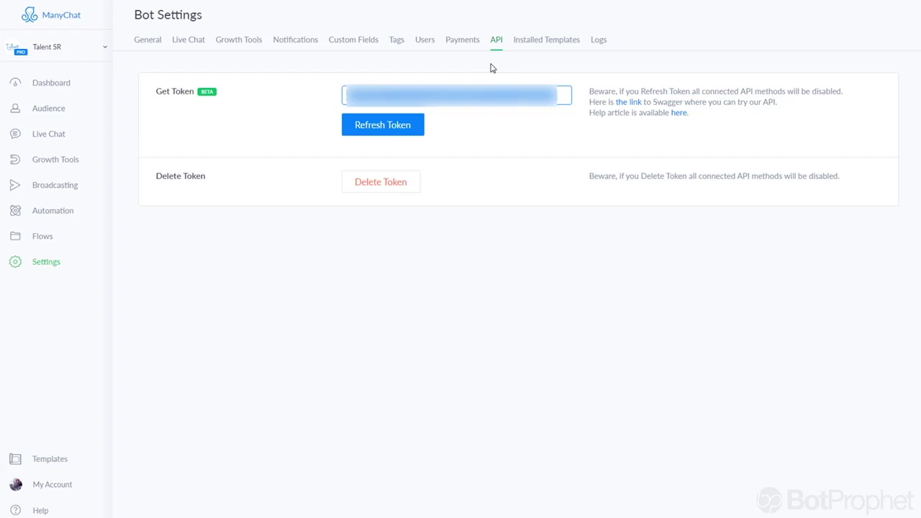
Navigate from the flows list through the Recruitment Bot folder into Progress Flows (Declined / Approved).
click(43, 238)
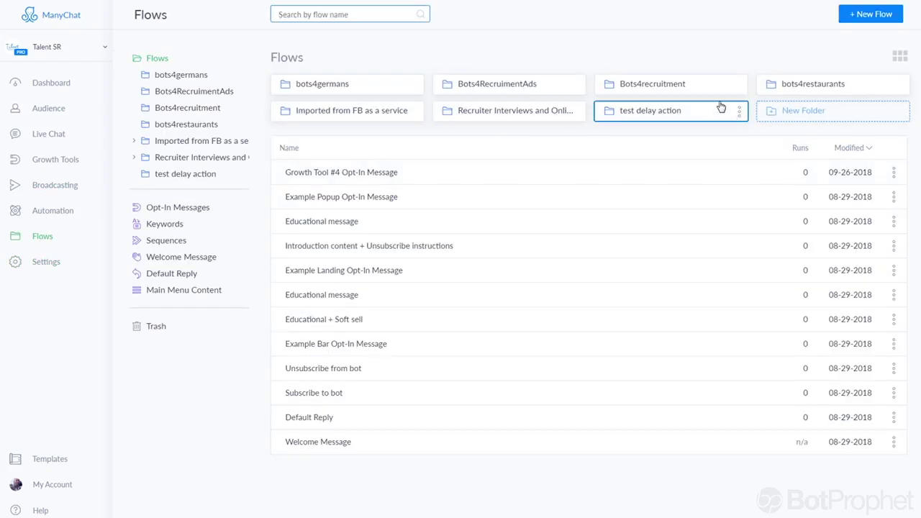
click(488, 119)
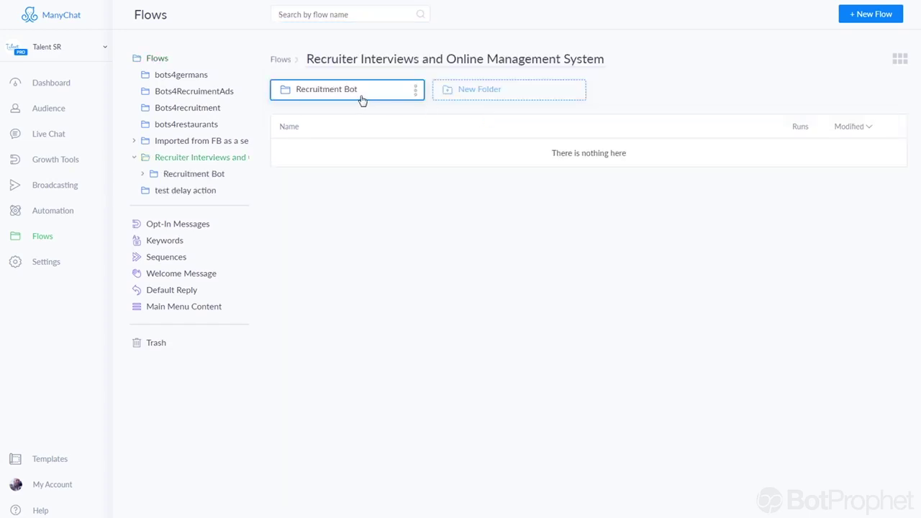
click(362, 100)
click(501, 97)
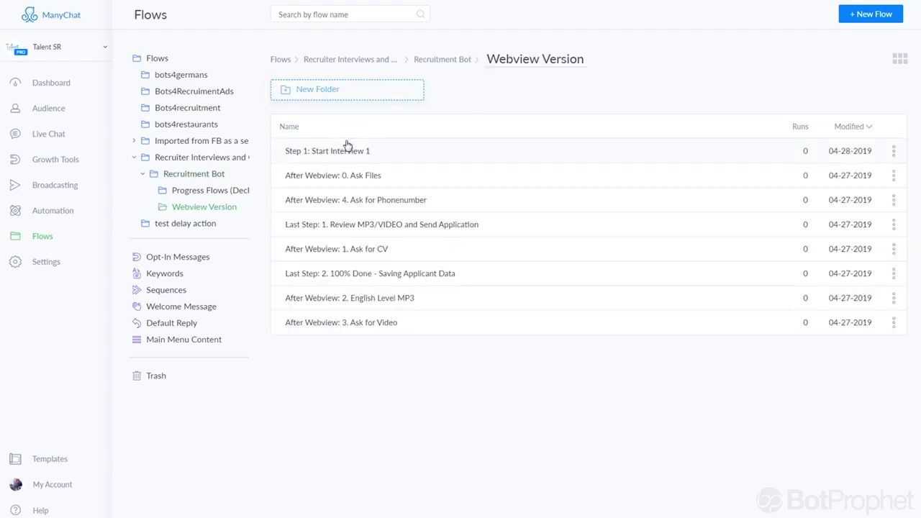
click(456, 62)
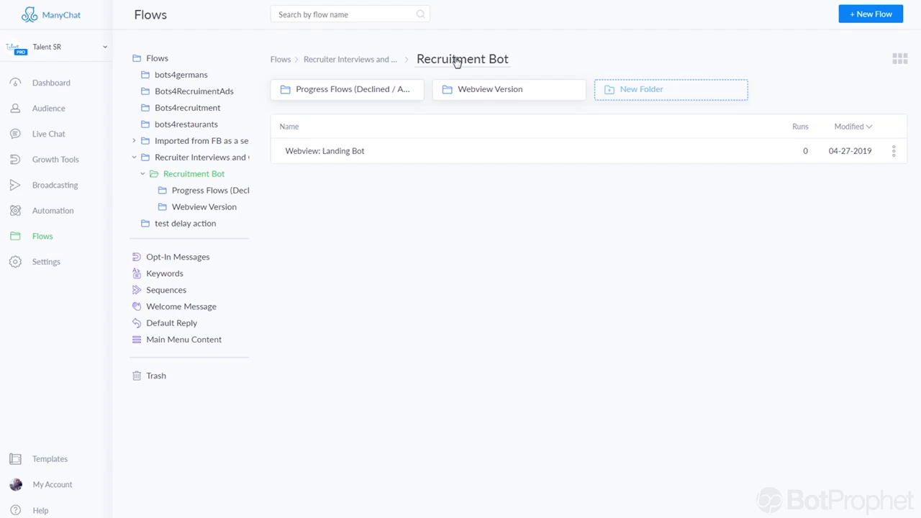
click(345, 96)
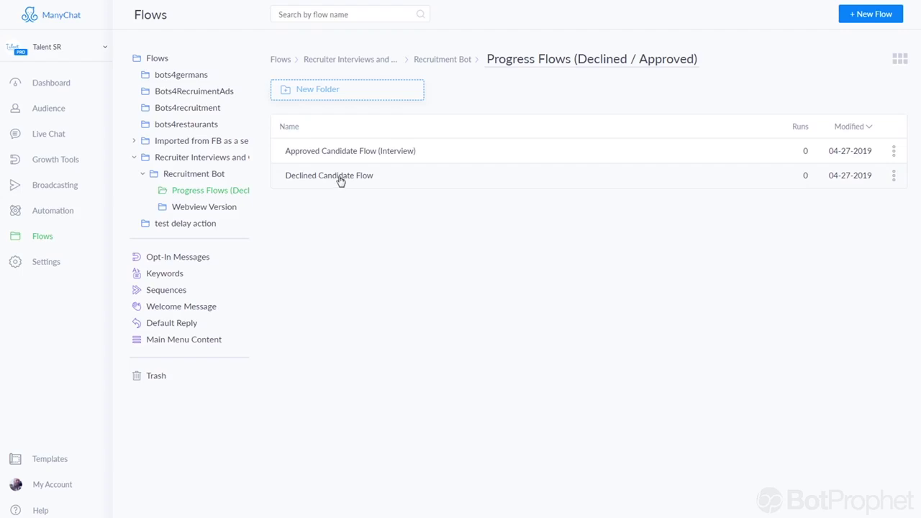
Open the Approved Candidate Flow (Interview) and copy its web address containing the flow ID.
click(337, 152)
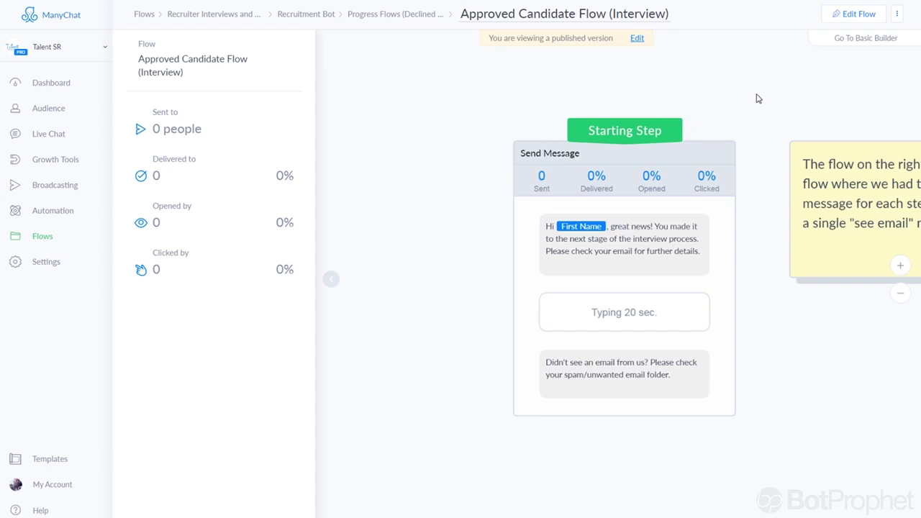
drag(757, 97, 616, 84)
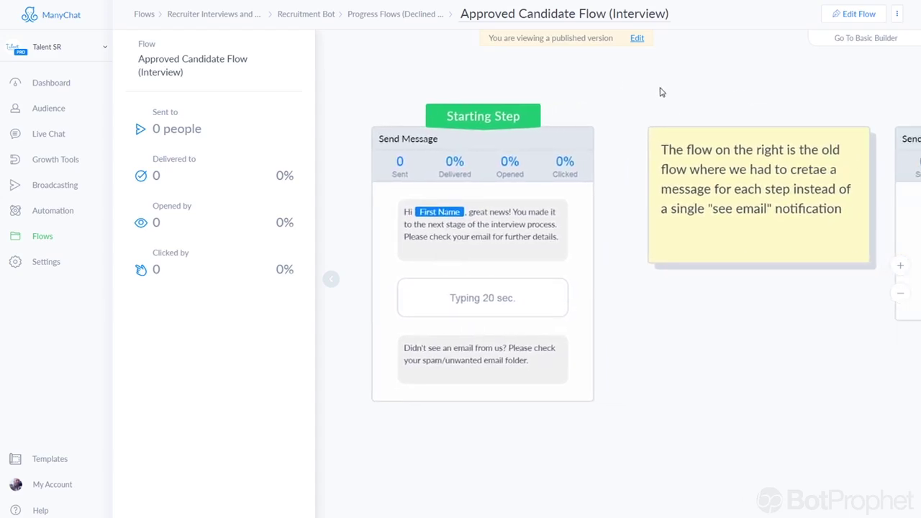
scroll(662, 92, right, 5)
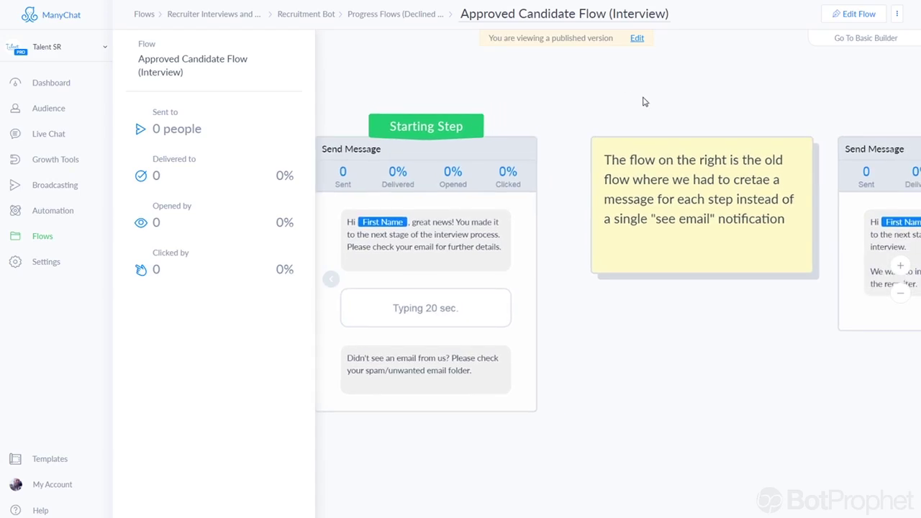
scroll(645, 101, down, 2)
scroll(718, 99, down, 3)
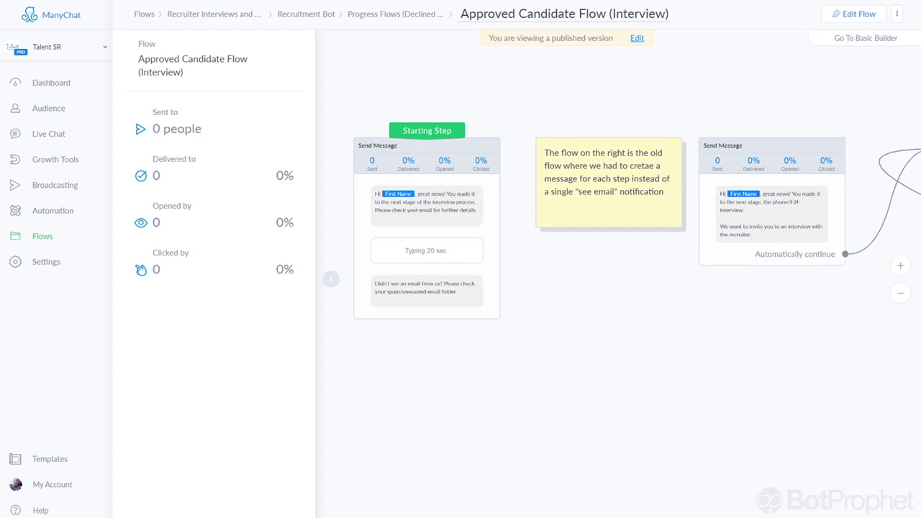
right_click(396, 1)
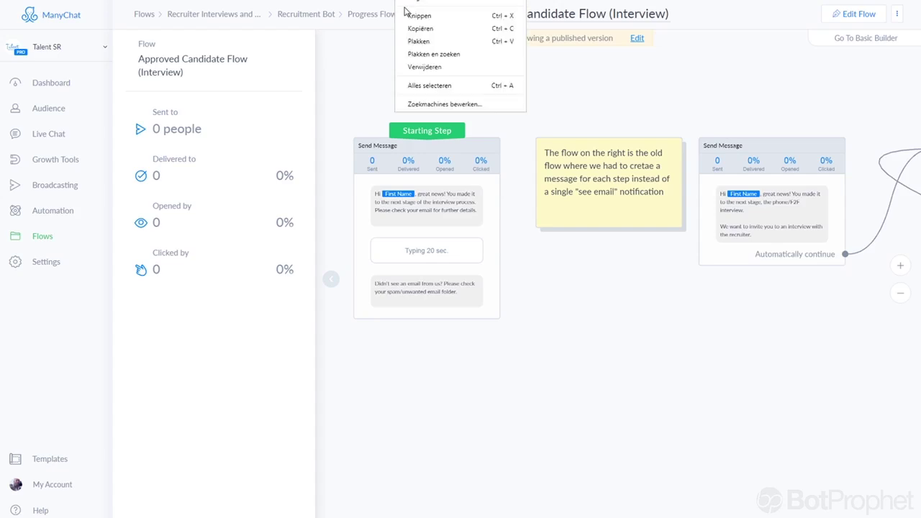
click(420, 28)
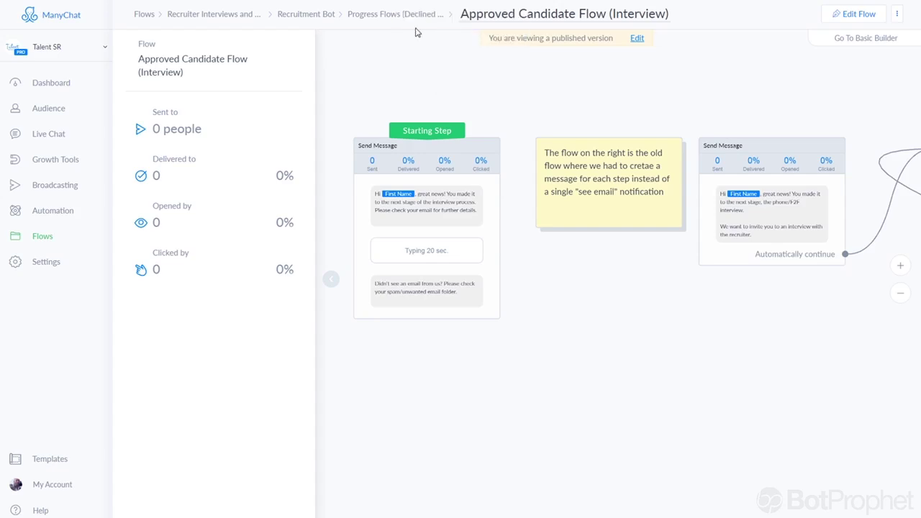
Switch the approved flow to editing and add a comment note above the starting step.
click(593, 200)
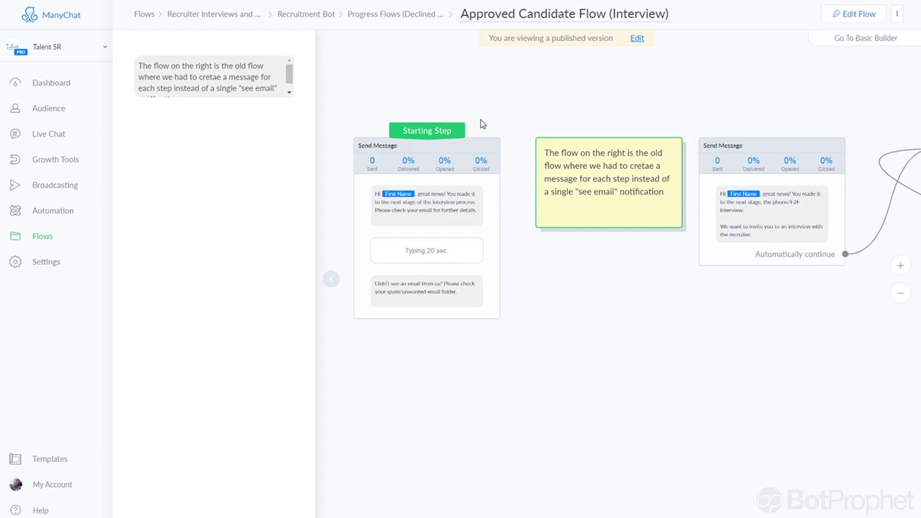
click(637, 39)
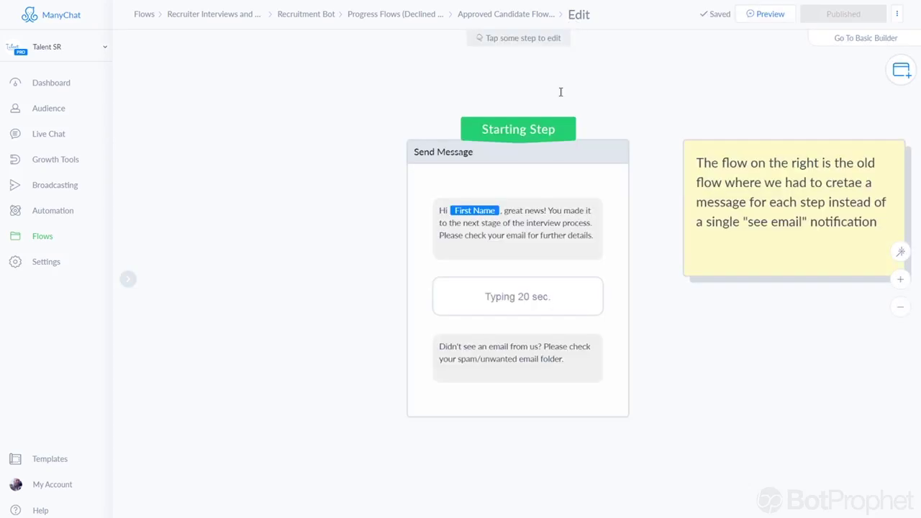
click(901, 72)
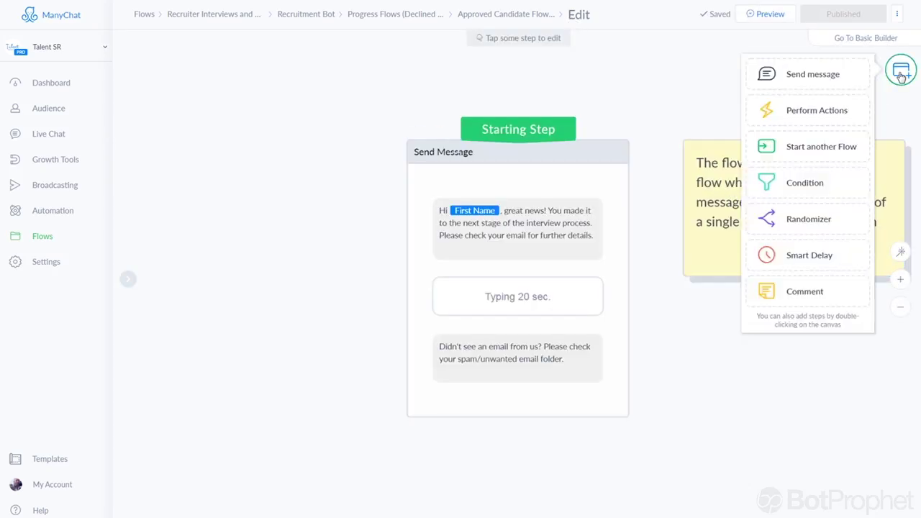
click(801, 291)
drag(605, 265, 753, 87)
click(720, 95)
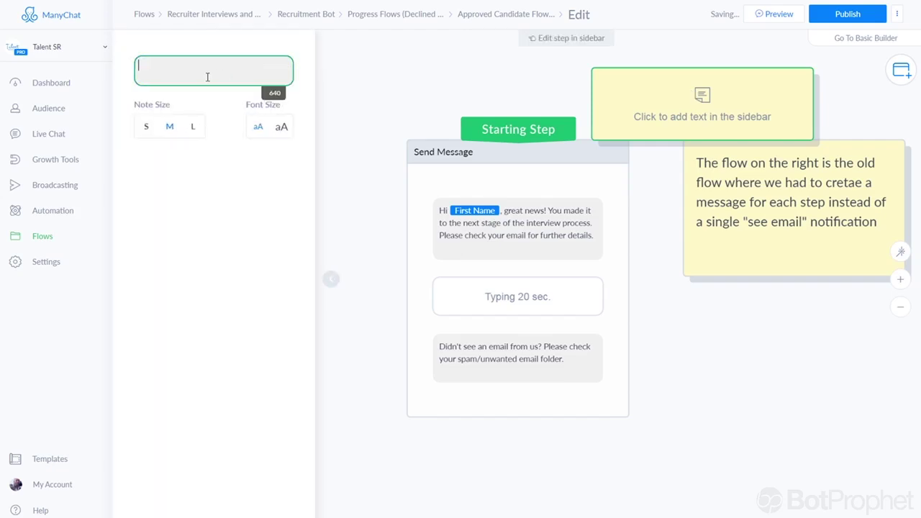
text(Flow)
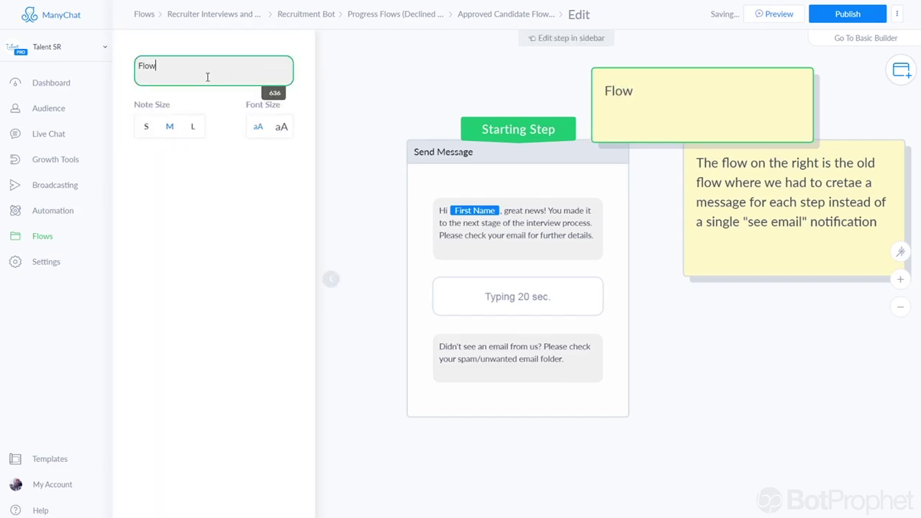
text(ID =)
key(ctrl+v)
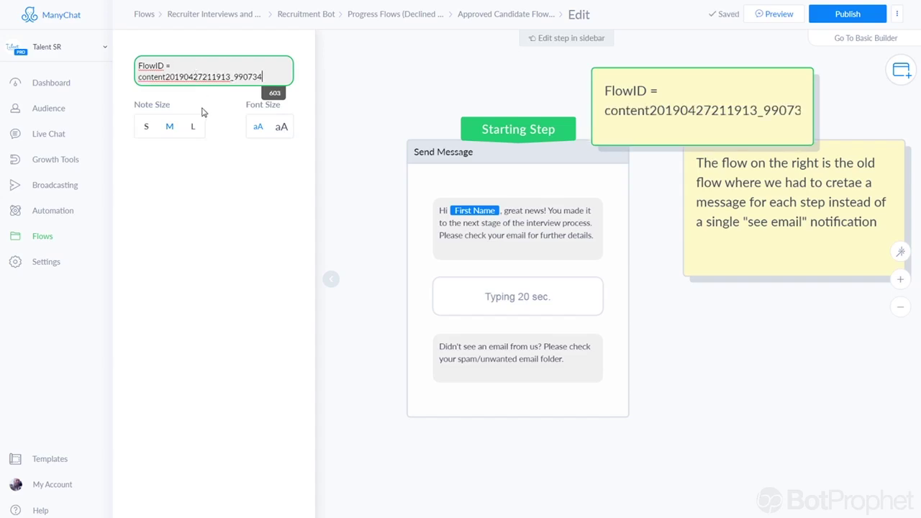
click(196, 128)
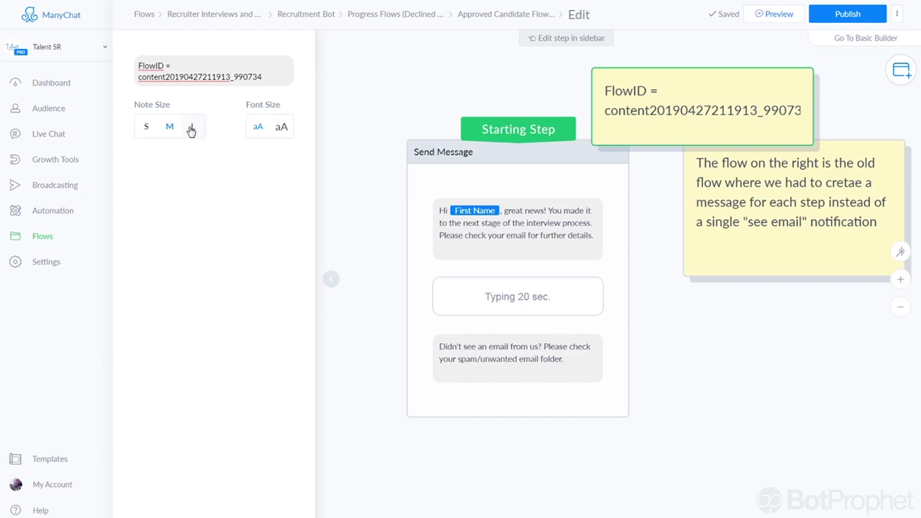
click(196, 128)
scroll(724, 321, right, 2)
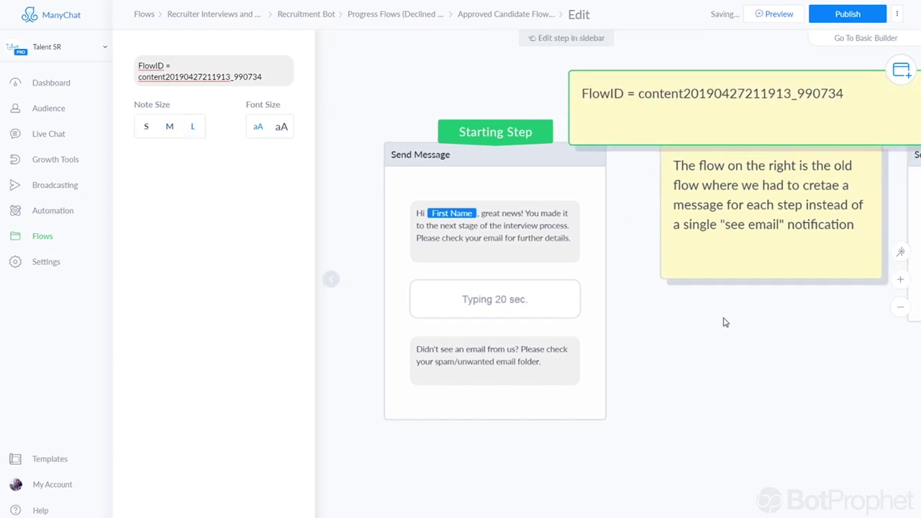
scroll(691, 325, down, 3)
scroll(620, 315, right, 2)
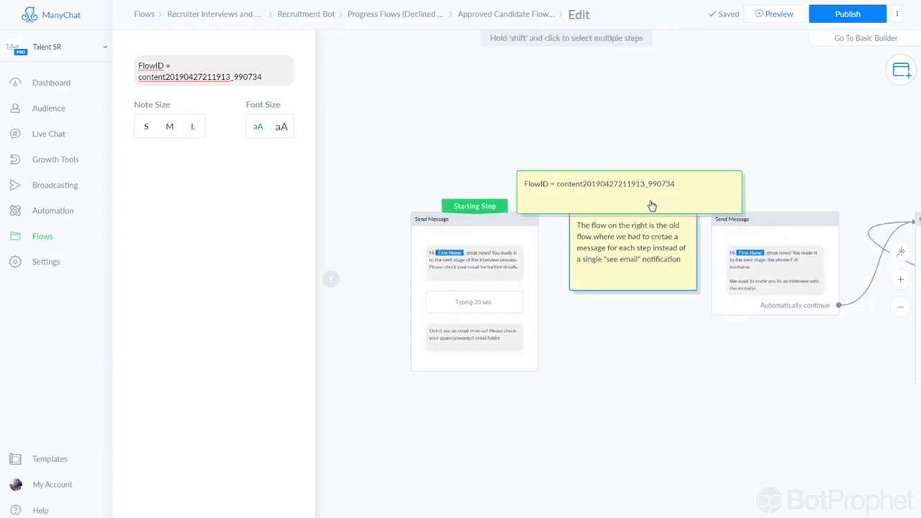
drag(627, 183, 602, 149)
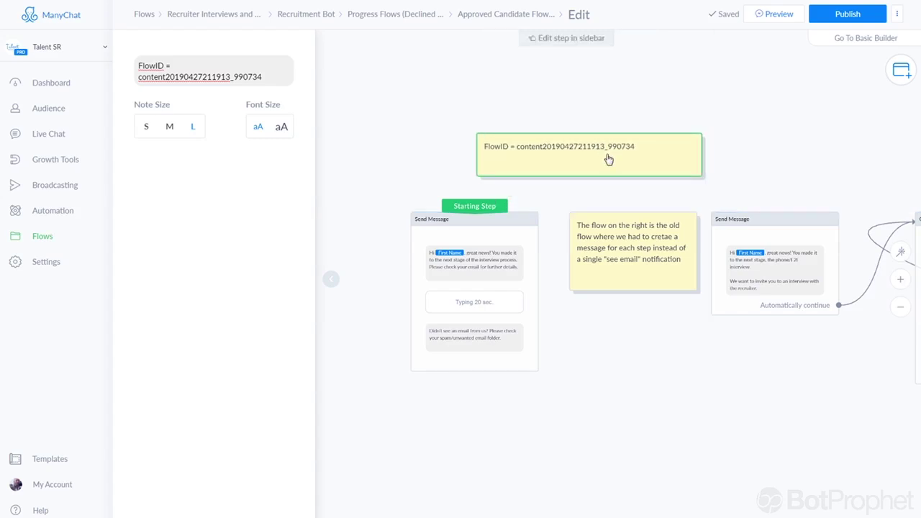
click(825, 15)
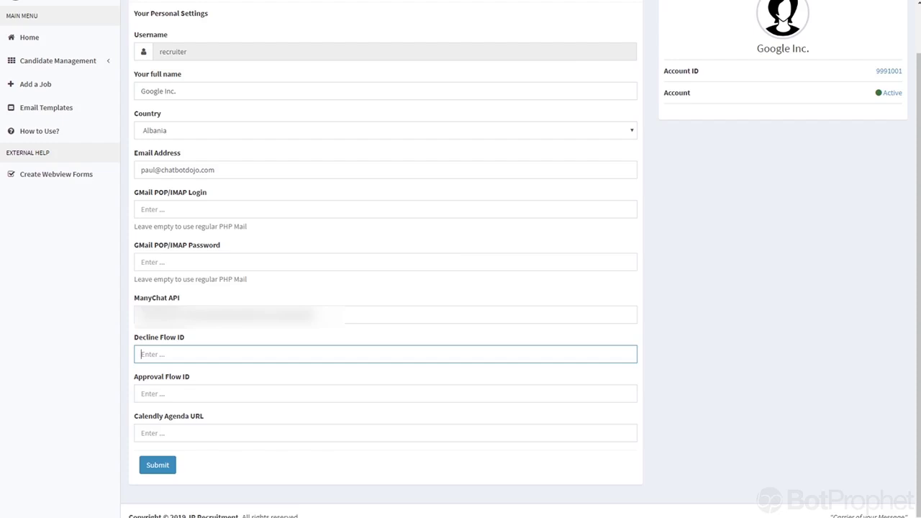
click(159, 394)
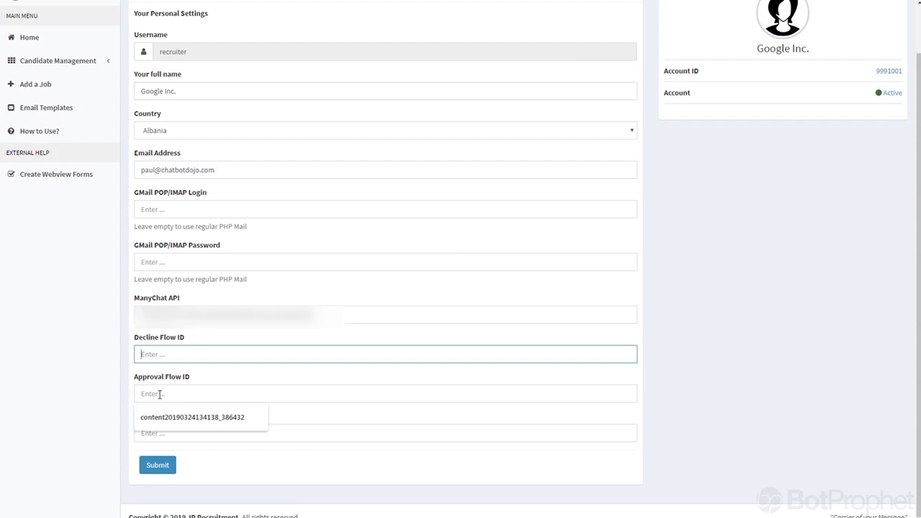
key(ctrl+v)
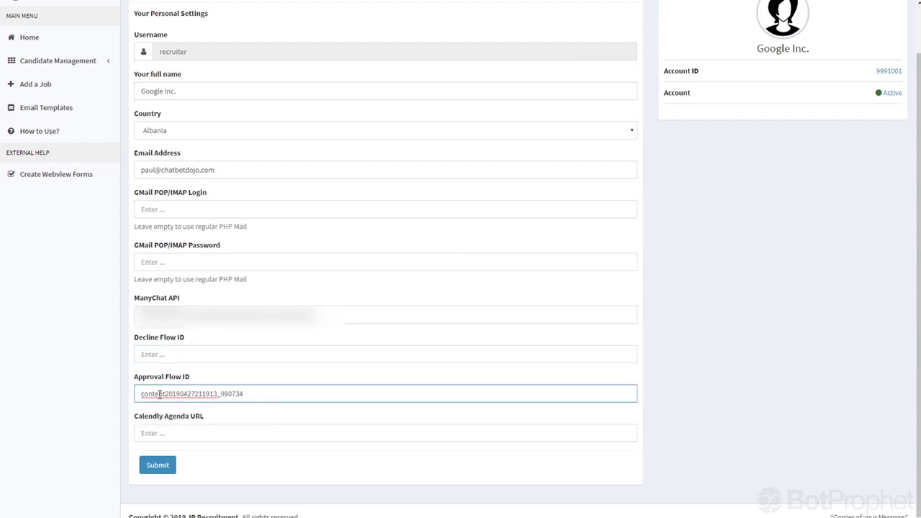
click(169, 352)
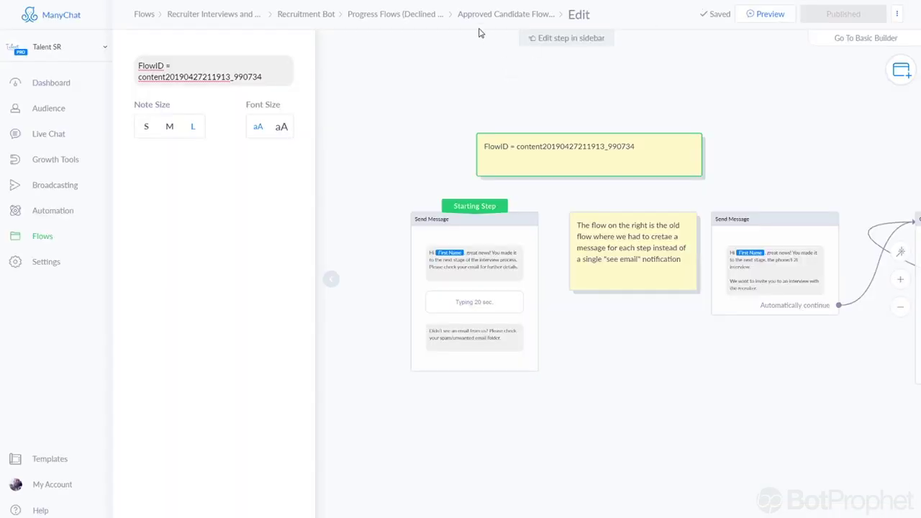
Open the Declined Candidate Flow in edit mode and add a comment beside the Send Message step.
click(422, 15)
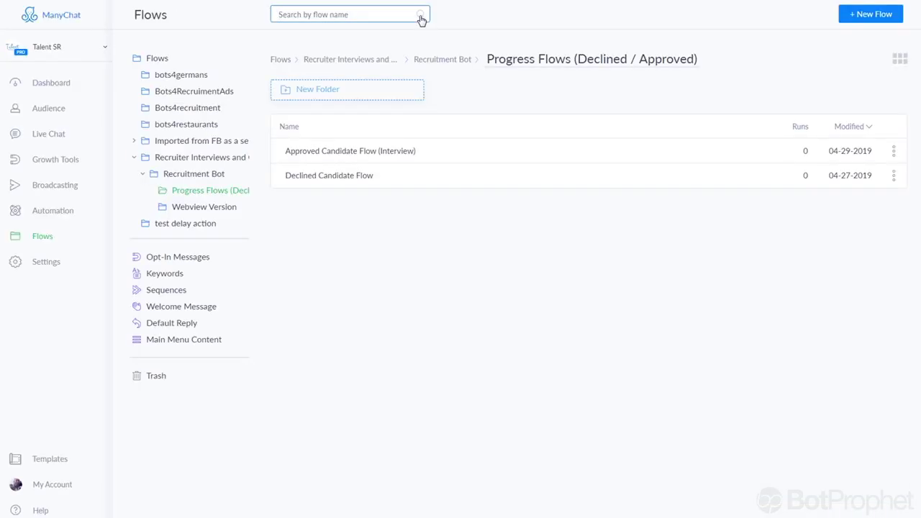
click(315, 176)
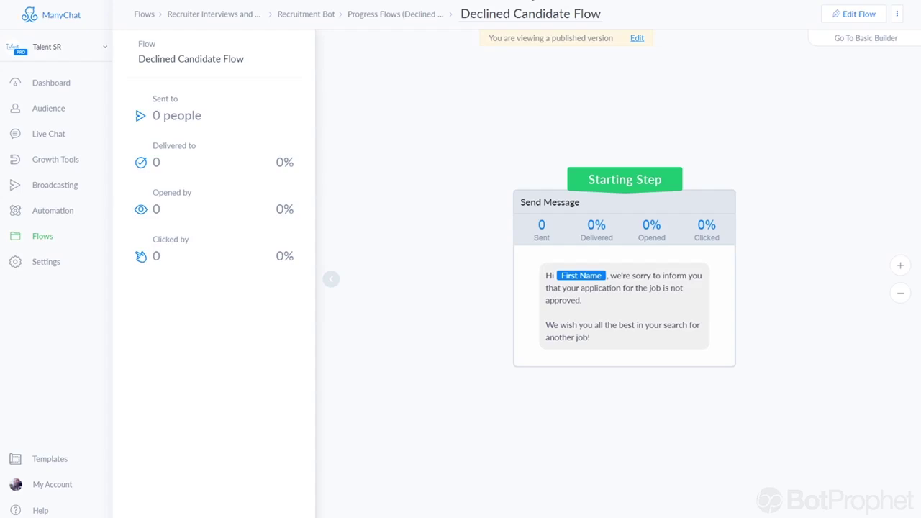
click(637, 37)
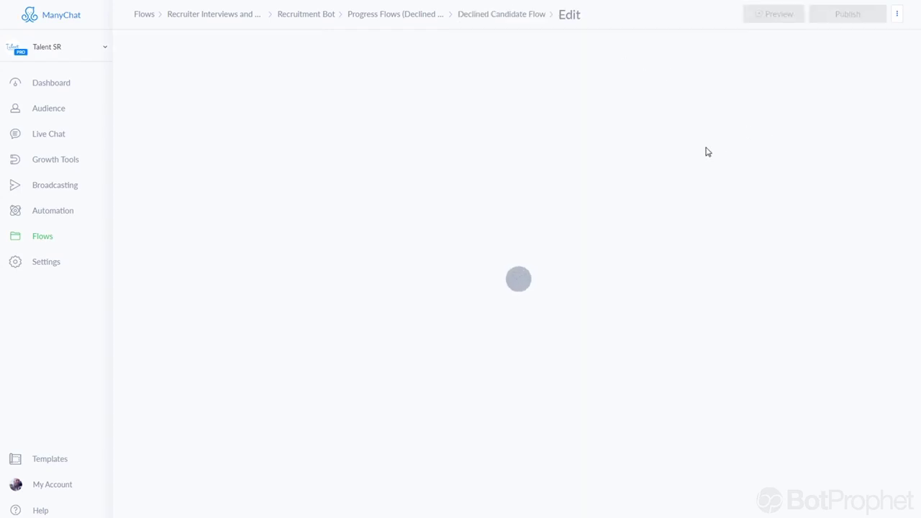
drag(678, 158, 610, 137)
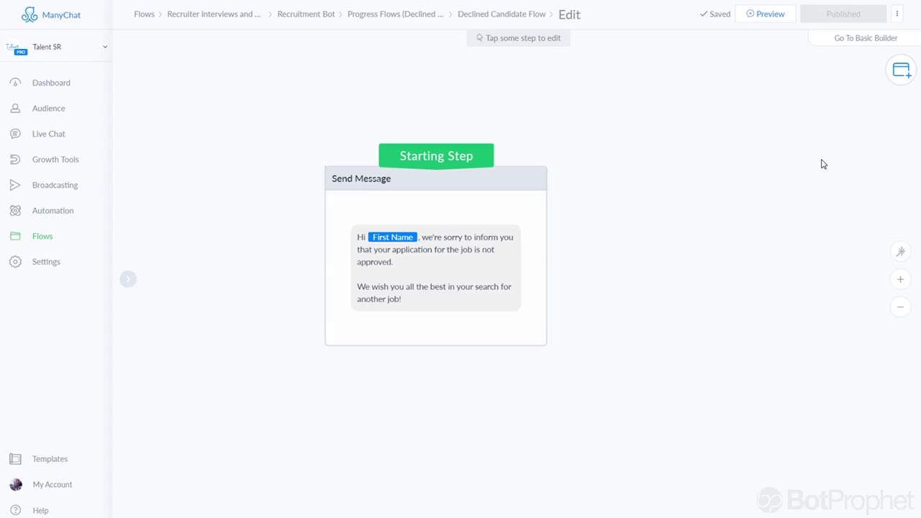
click(901, 72)
click(802, 290)
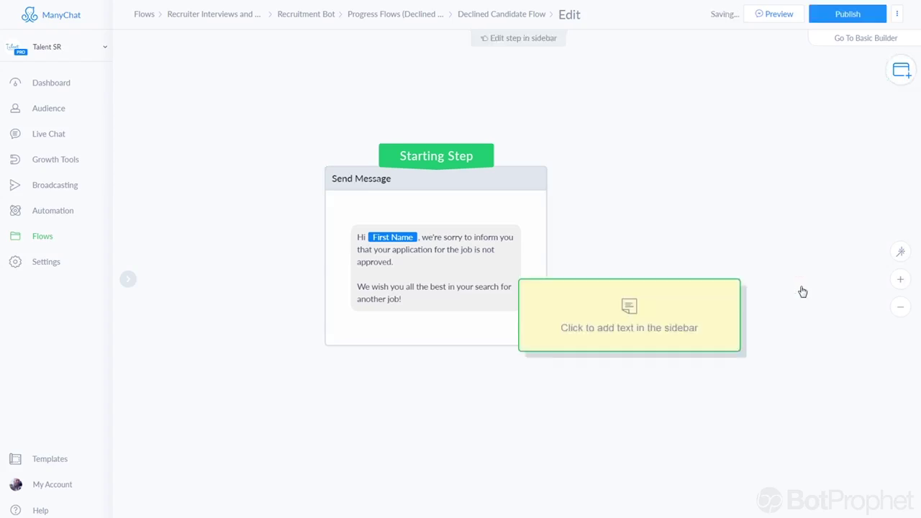
drag(664, 274, 681, 212)
click(622, 178)
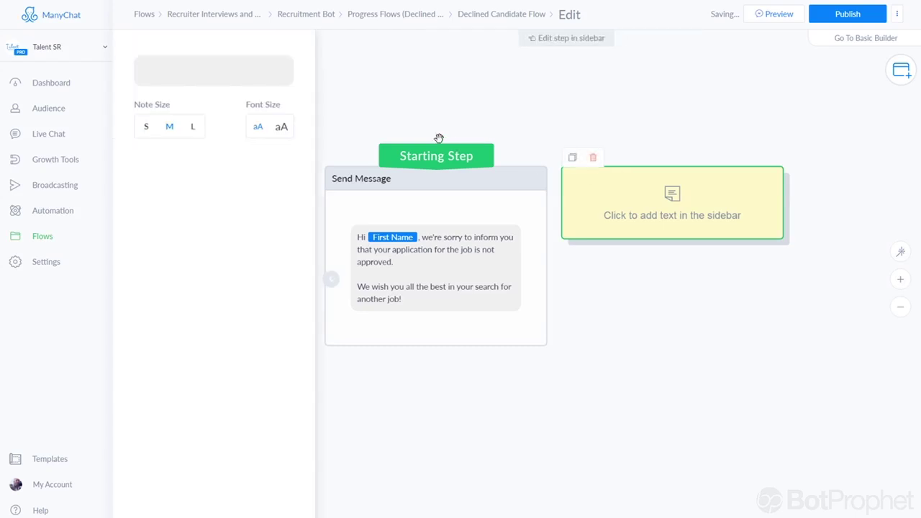
click(263, 82)
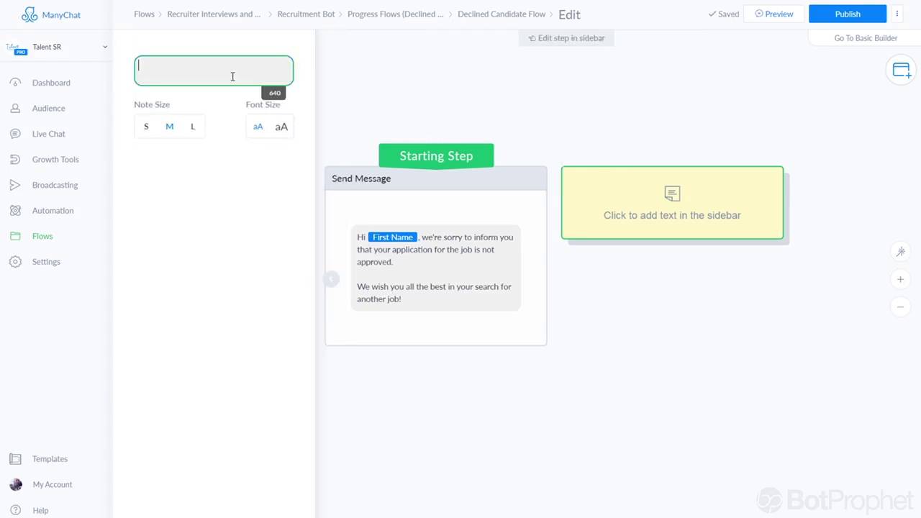
text(Flow ID)
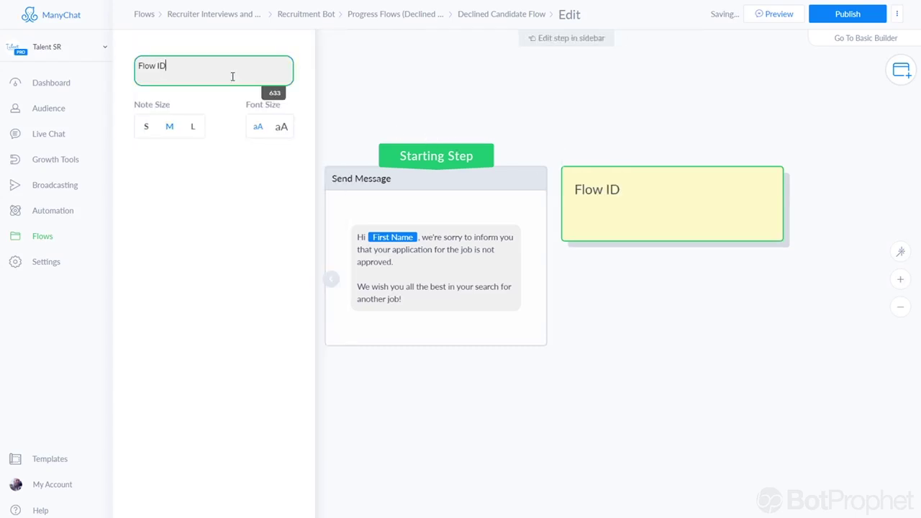
text(:)
key(Return)
key(ctrl+v)
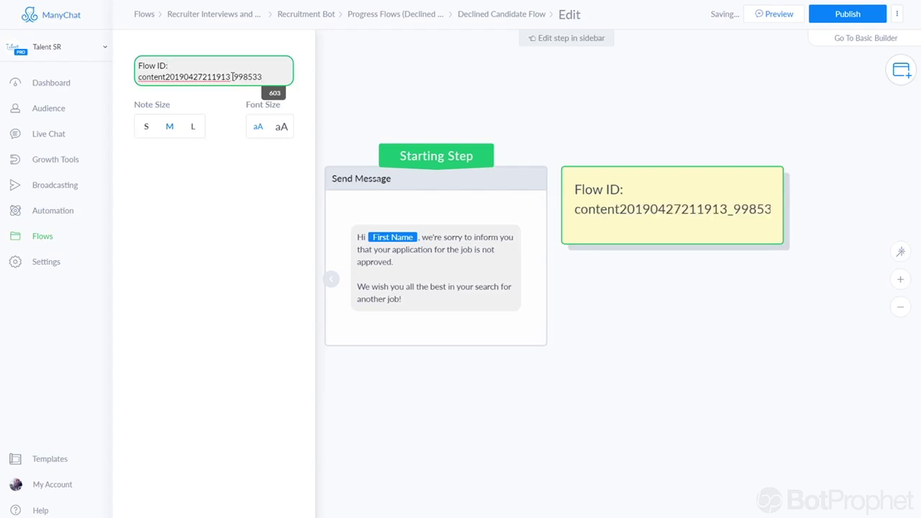
click(192, 128)
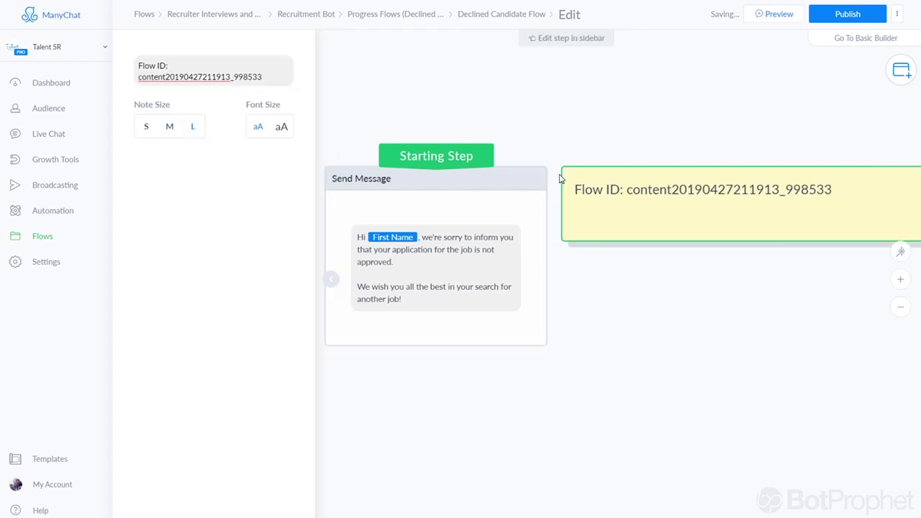
click(824, 16)
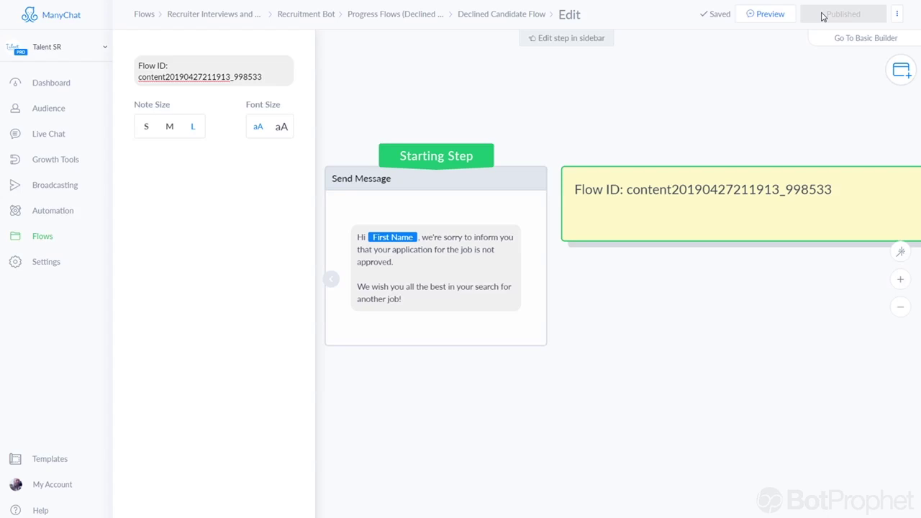
scroll(703, 120, down, 4)
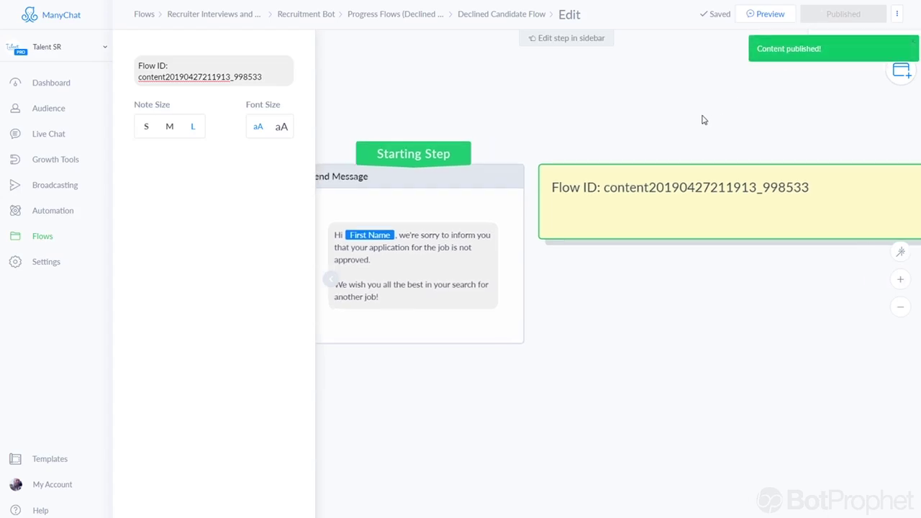
drag(657, 124, 592, 139)
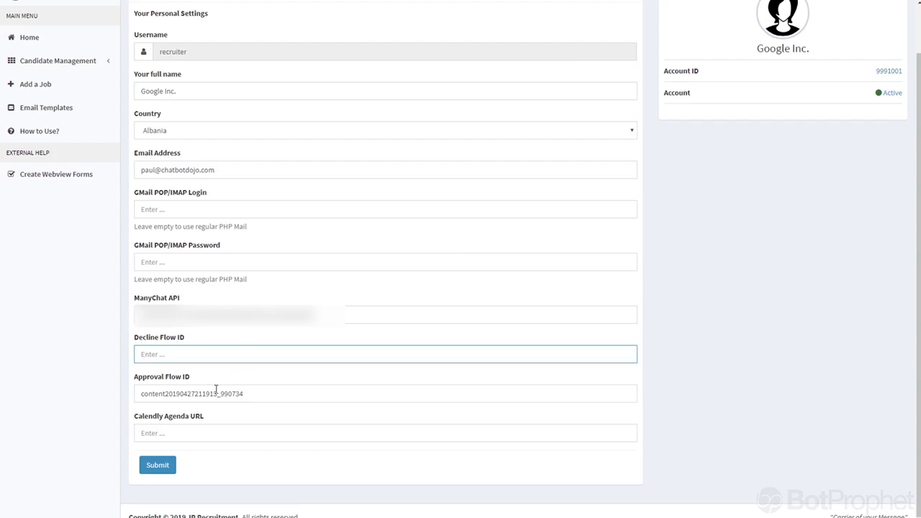
key(ctrl+v)
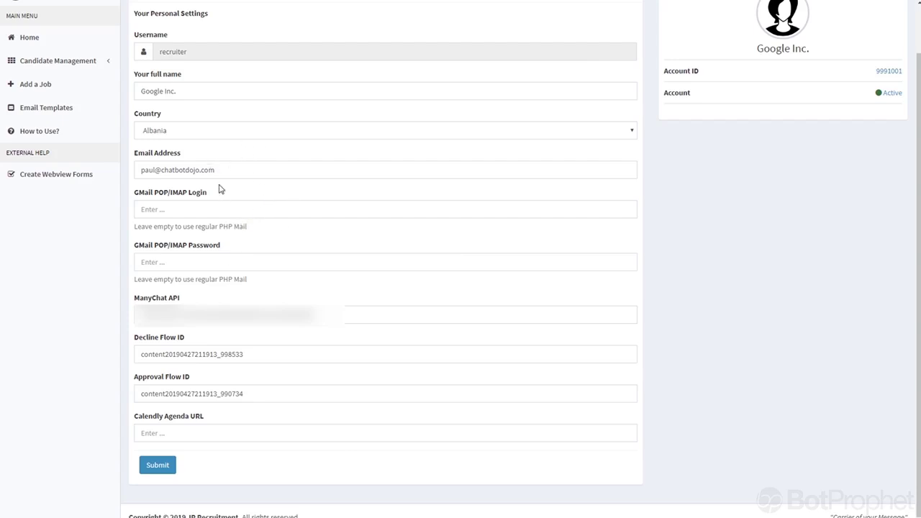
click(157, 468)
click(157, 435)
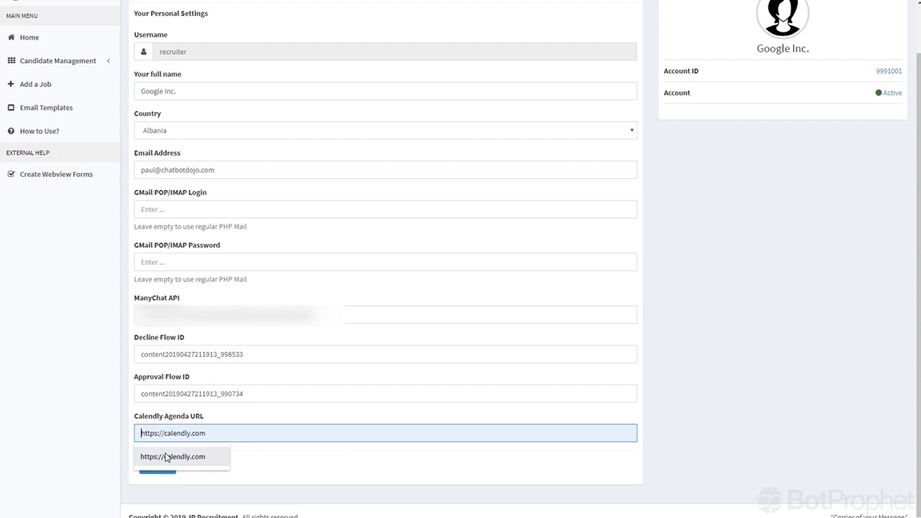
click(171, 454)
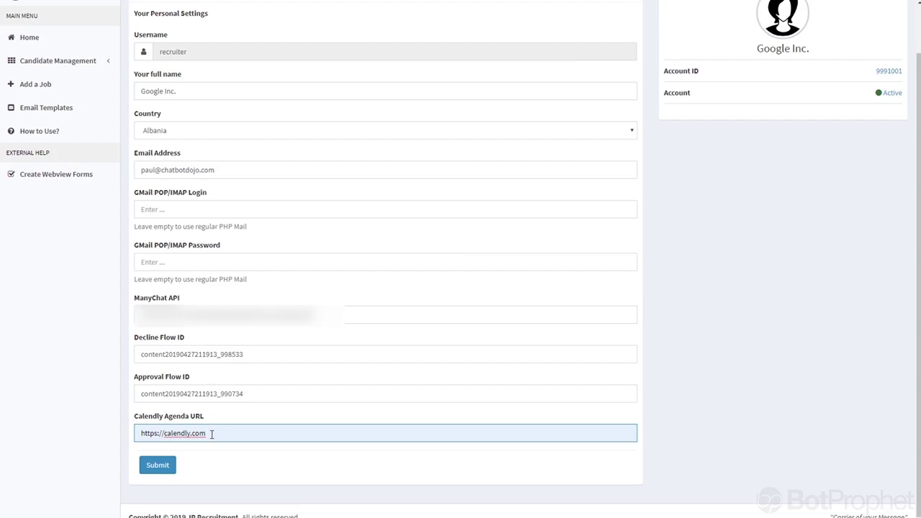
click(157, 464)
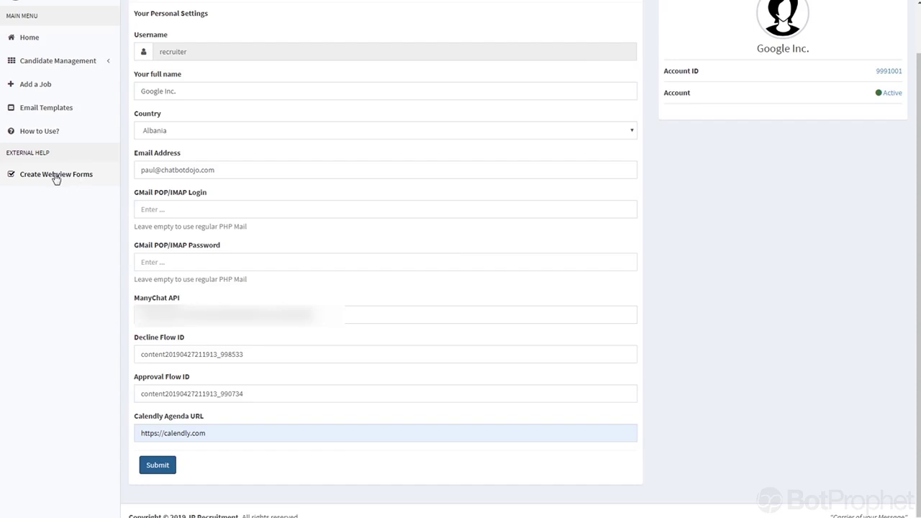
click(31, 113)
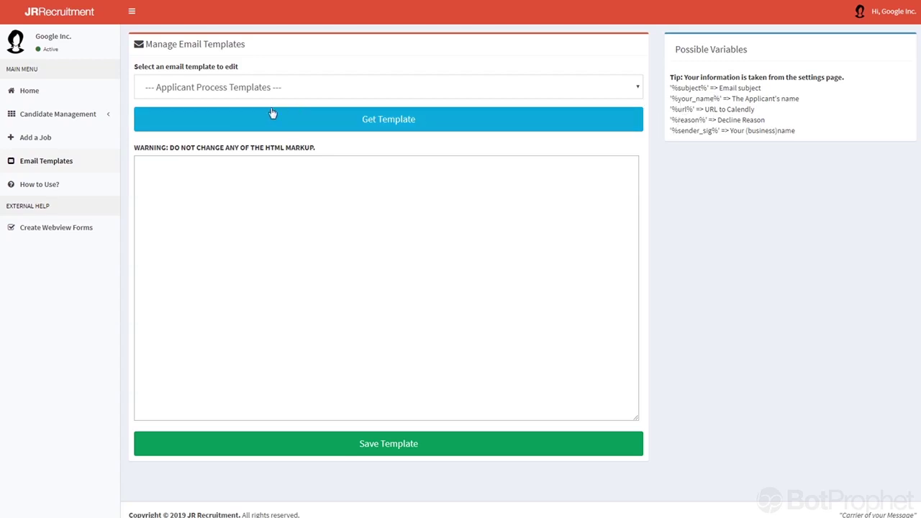
Load the Online Test Invitation email template into the editor.
click(205, 90)
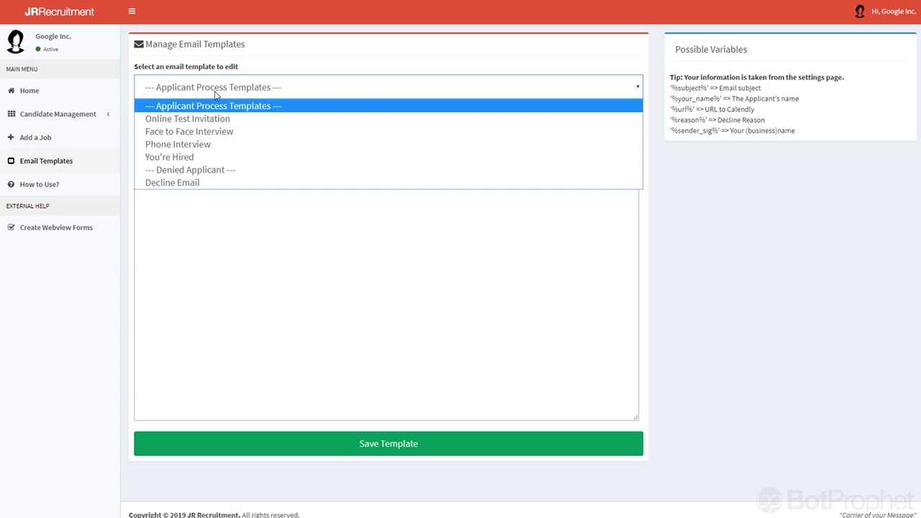
click(179, 119)
click(220, 124)
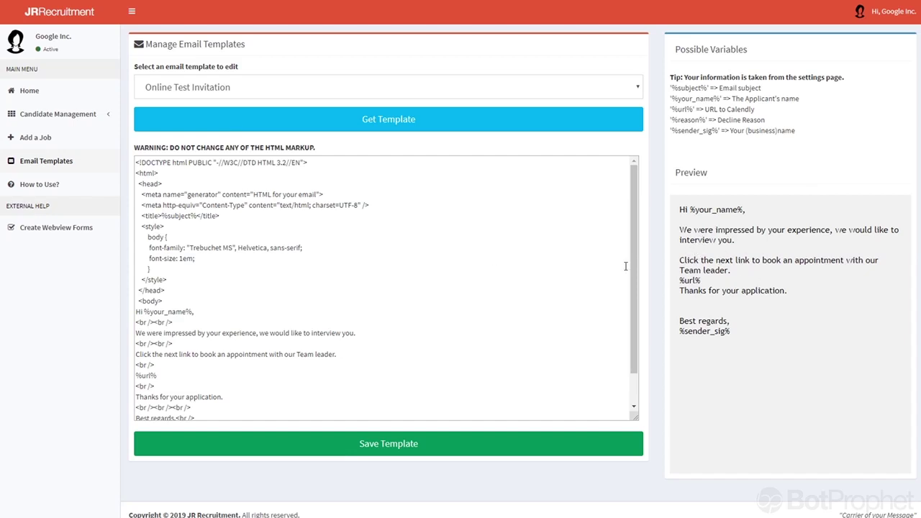
Review the template's HTML body, including the greeting lines and line break tags.
scroll(191, 275, down, 1)
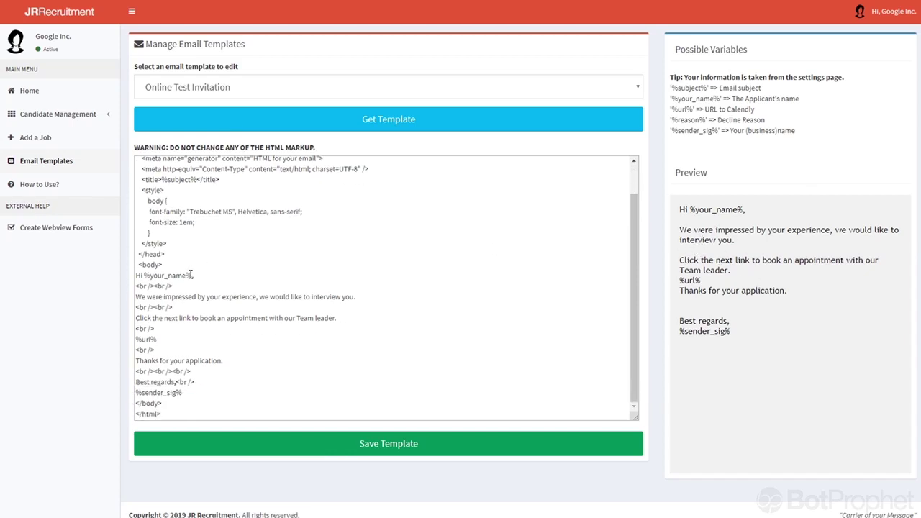
click(188, 310)
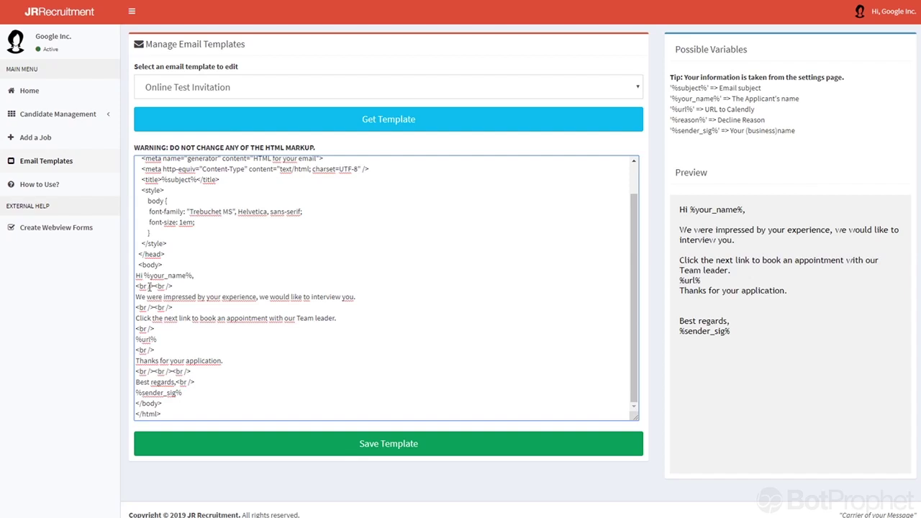
drag(137, 275, 156, 297)
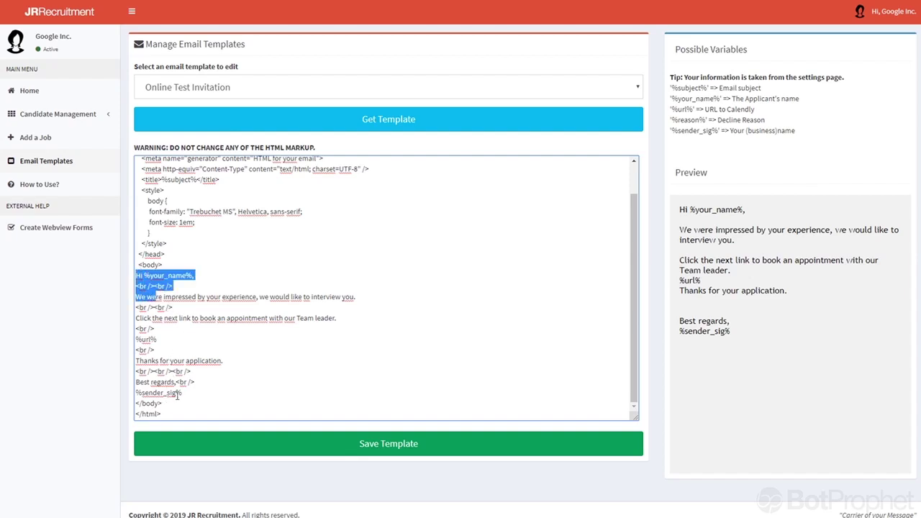
drag(190, 394, 119, 279)
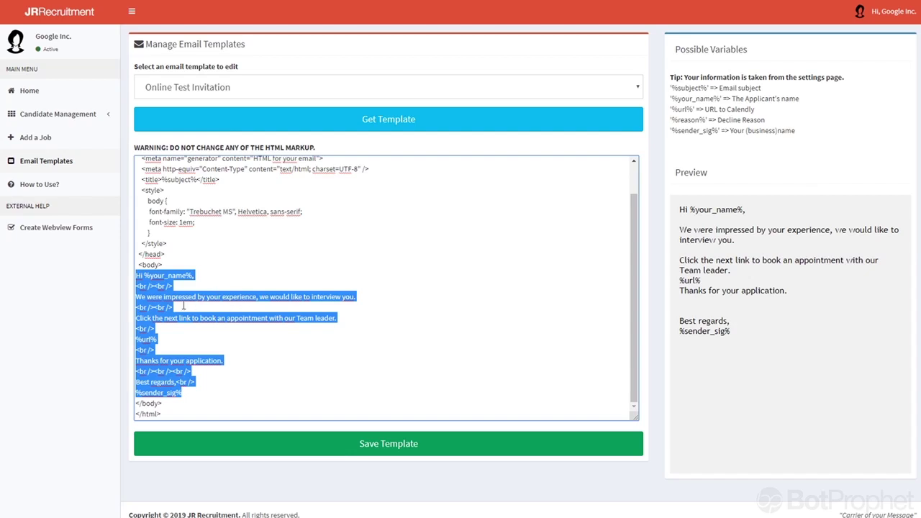
click(168, 307)
drag(153, 308, 175, 307)
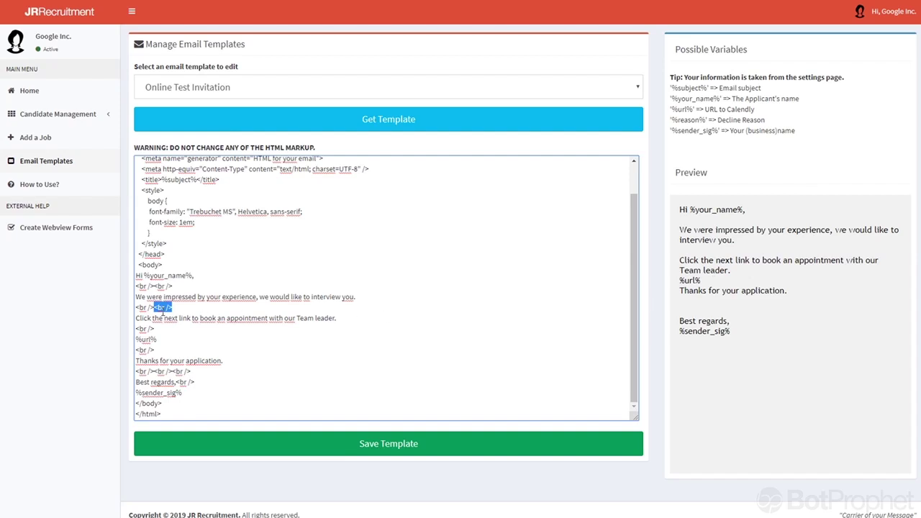
click(218, 287)
click(213, 287)
Load the Decline Email template so its %reason% rejection message shows in the preview.
click(173, 92)
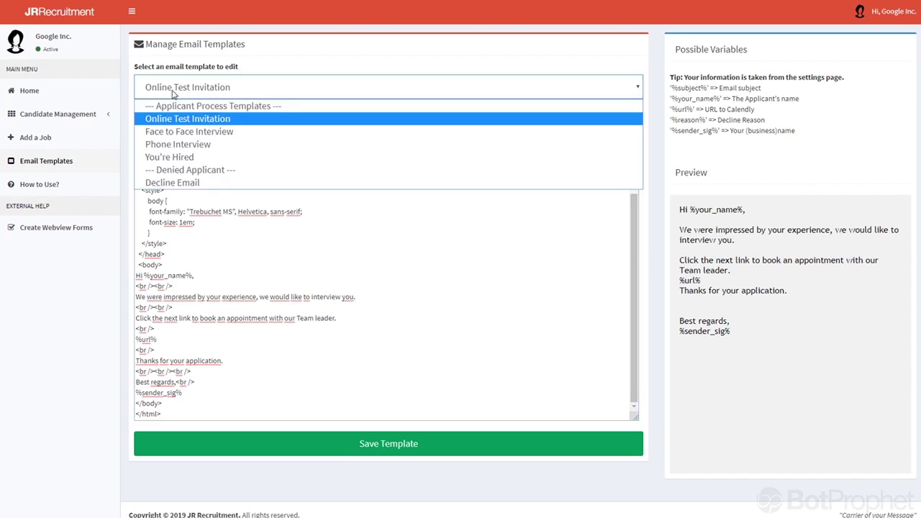
click(173, 92)
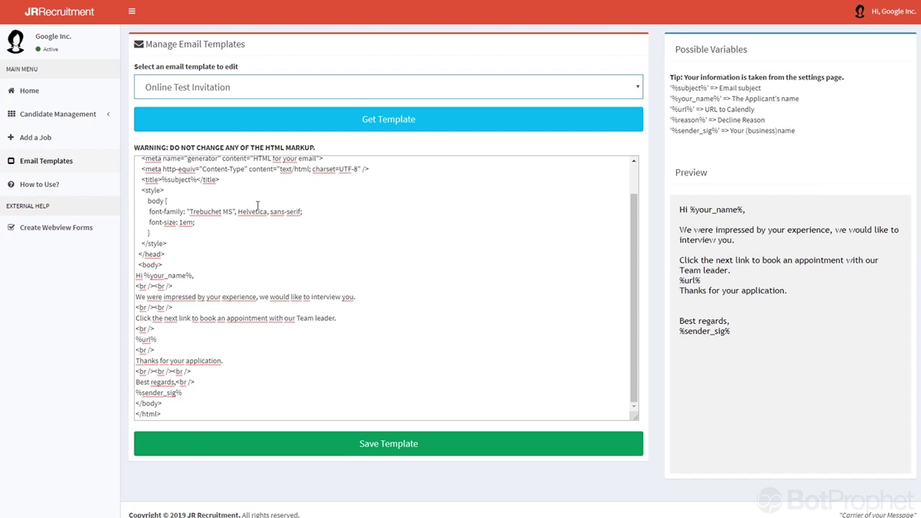
click(223, 92)
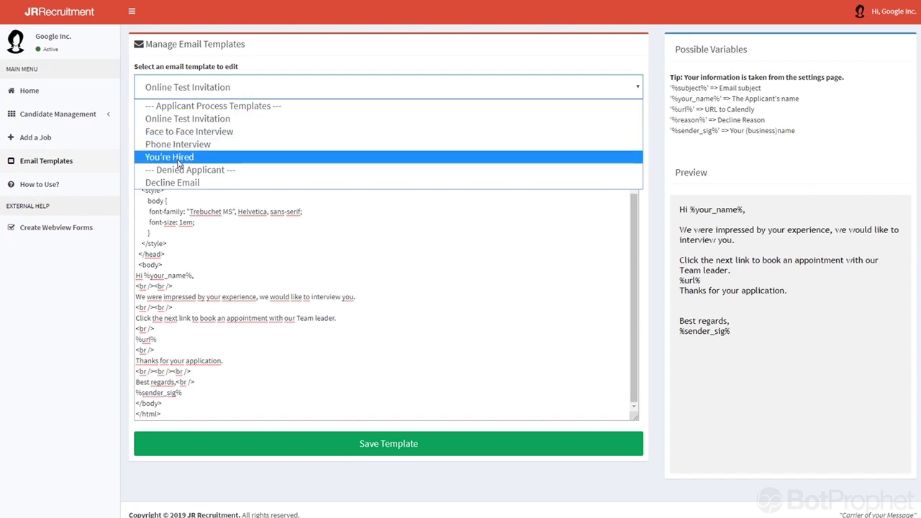
click(180, 185)
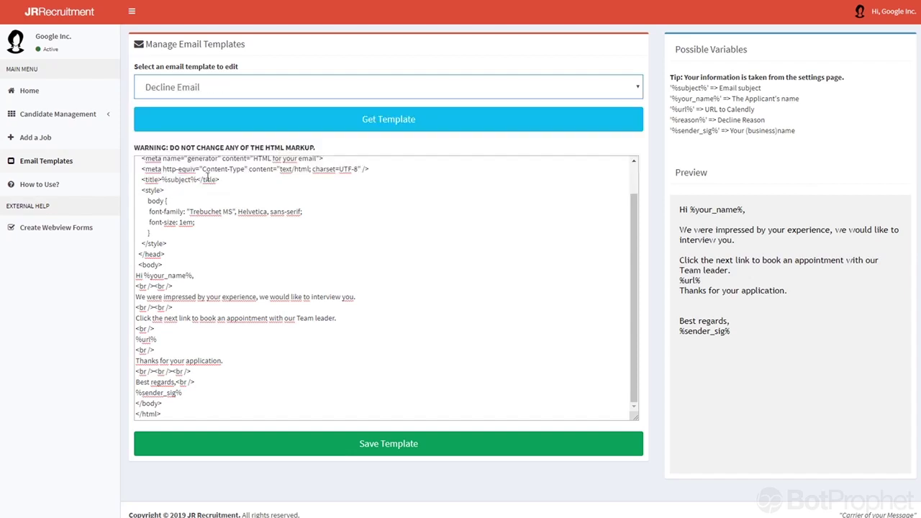
click(232, 128)
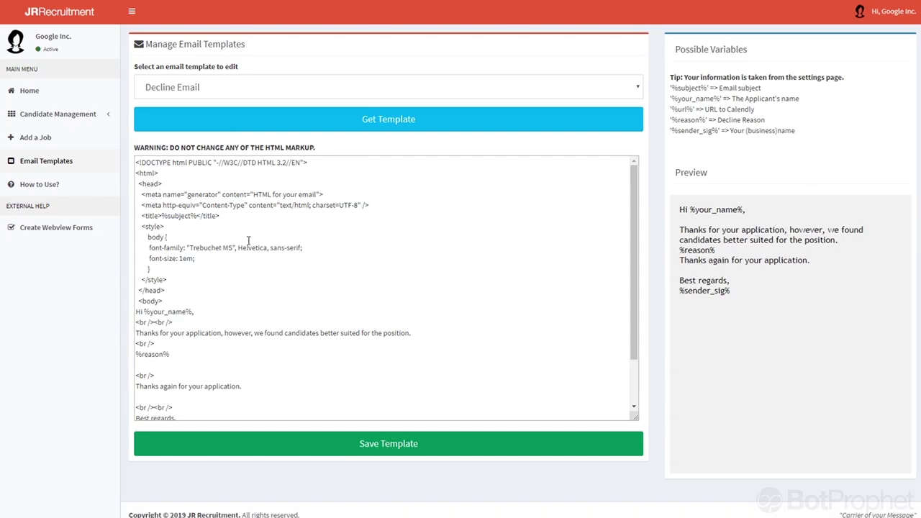
Load the Phone Interview template with its HTML and preview.
click(197, 90)
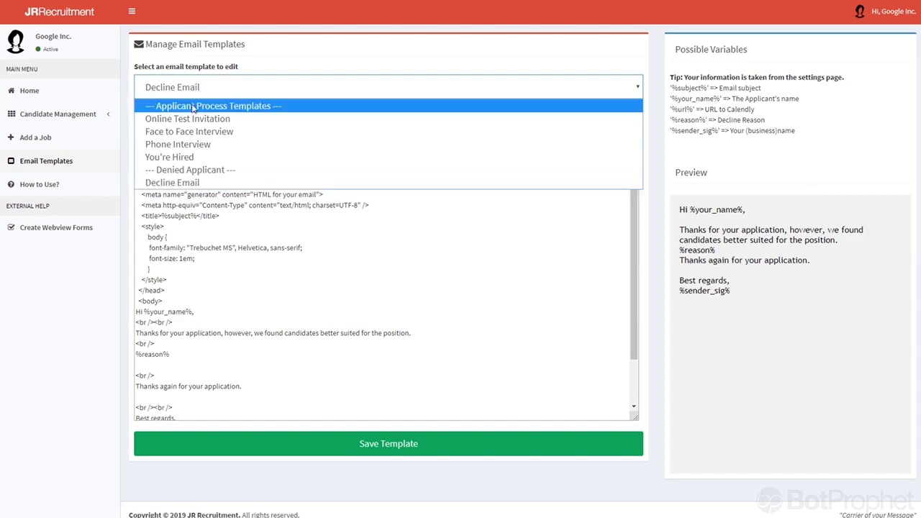
click(179, 147)
click(177, 134)
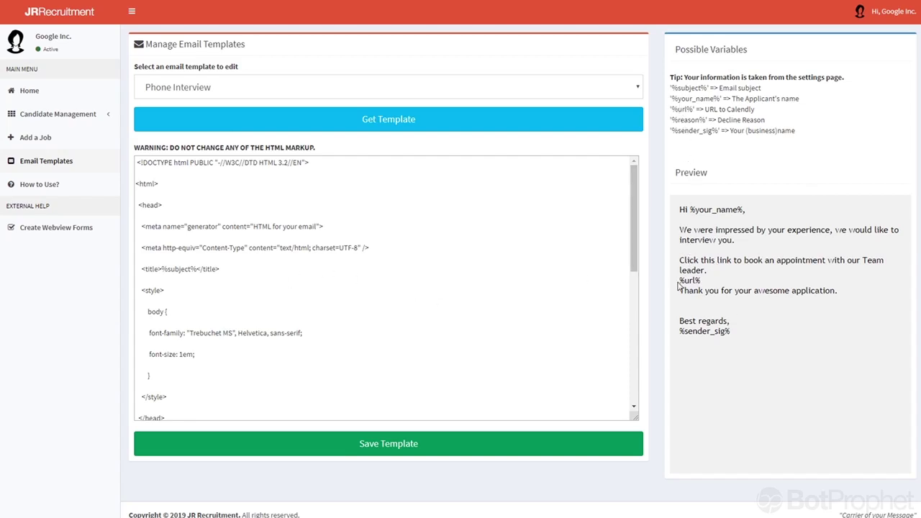
Check the %url% (URL to Calendly) and %sender_sig% placeholders in the preview and Possible Variables.
drag(679, 281, 706, 282)
drag(758, 110, 670, 116)
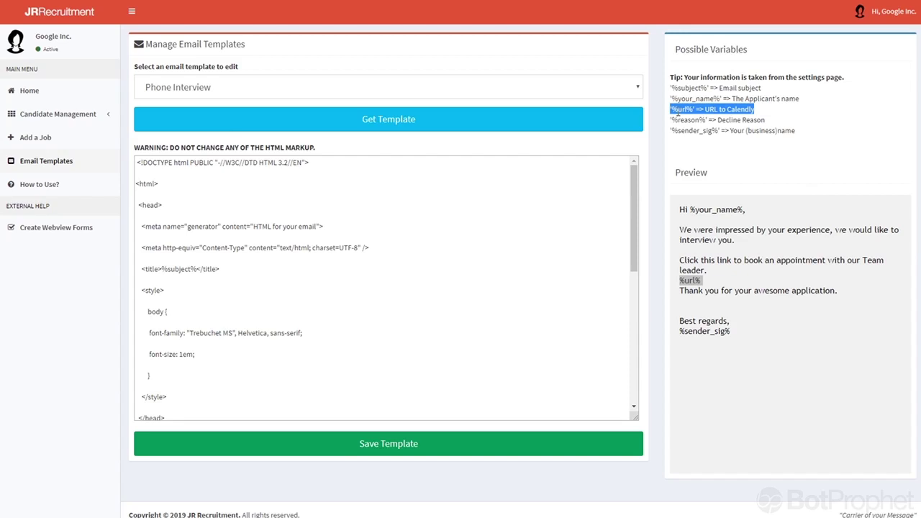
click(671, 112)
drag(671, 112, 694, 110)
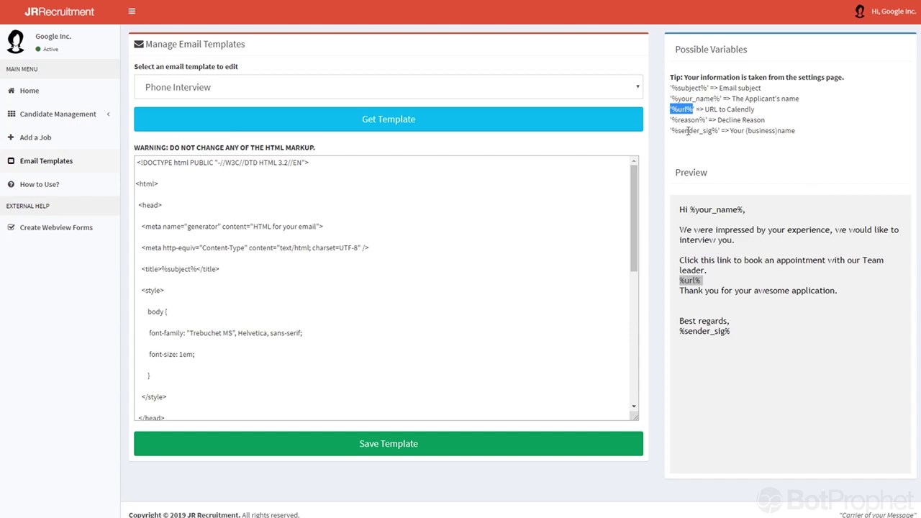
drag(670, 131, 719, 131)
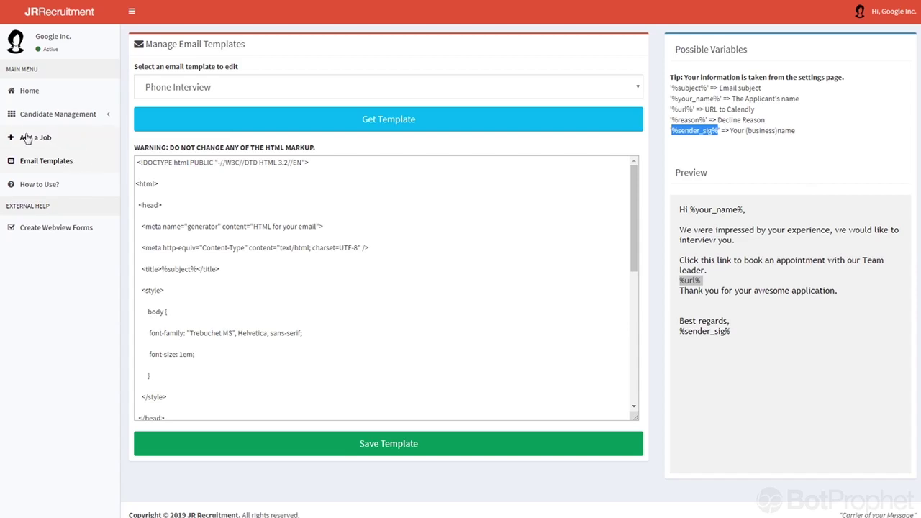
Return Home, confirm the job selector lists no jobs, and expand Candidate Management.
click(22, 92)
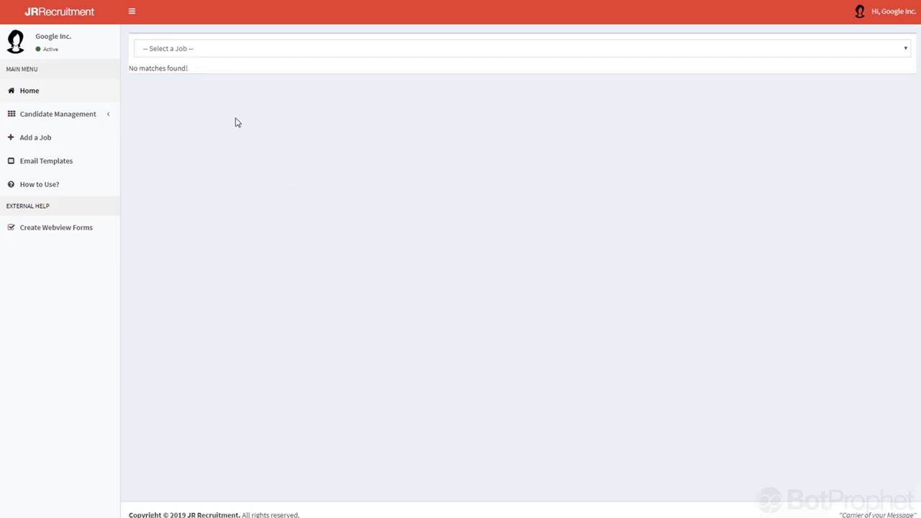
click(173, 49)
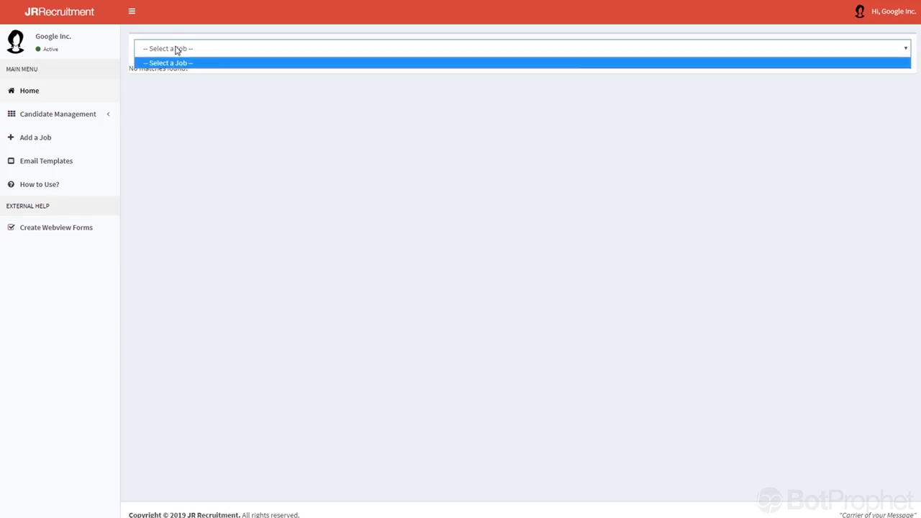
click(170, 49)
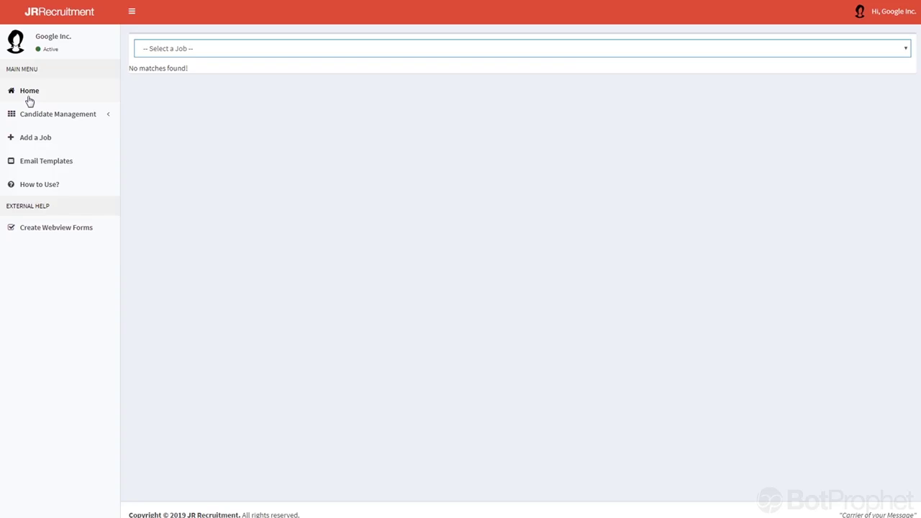
click(107, 118)
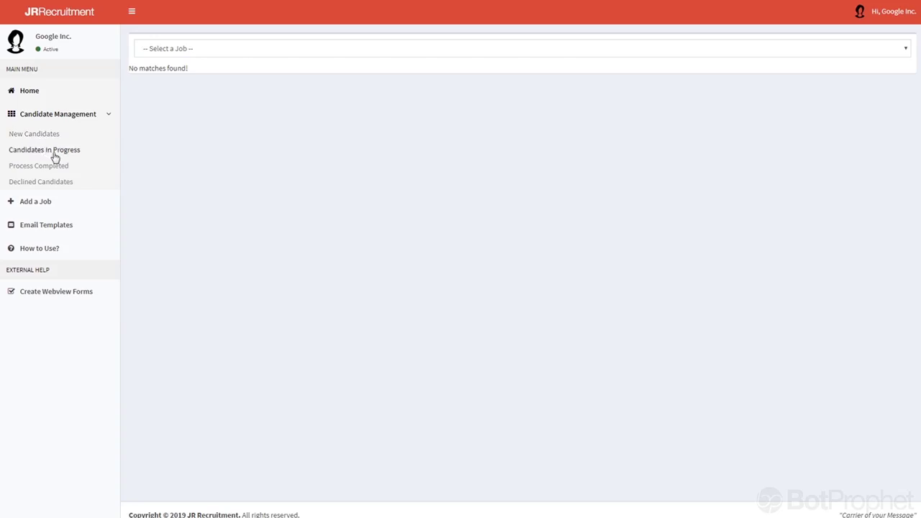
In the Create Job form, enter the job reference 56756475ETEWR.
click(31, 205)
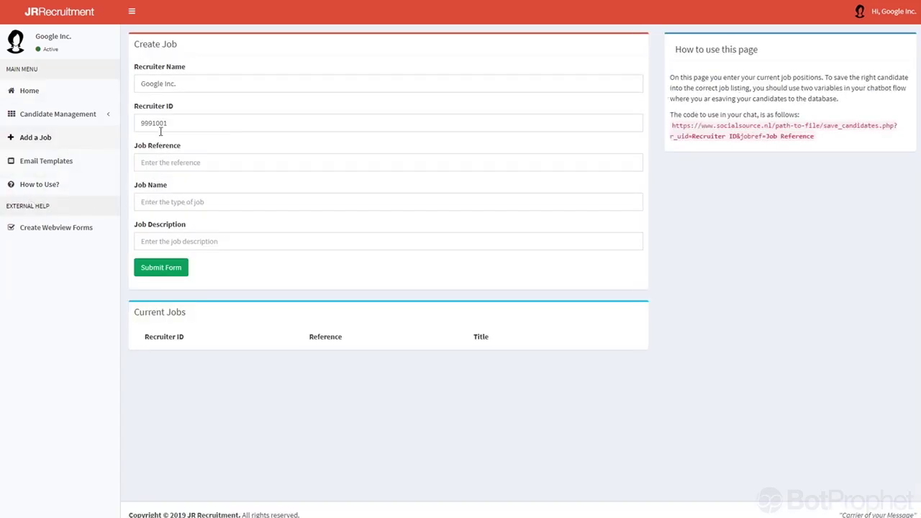
click(179, 163)
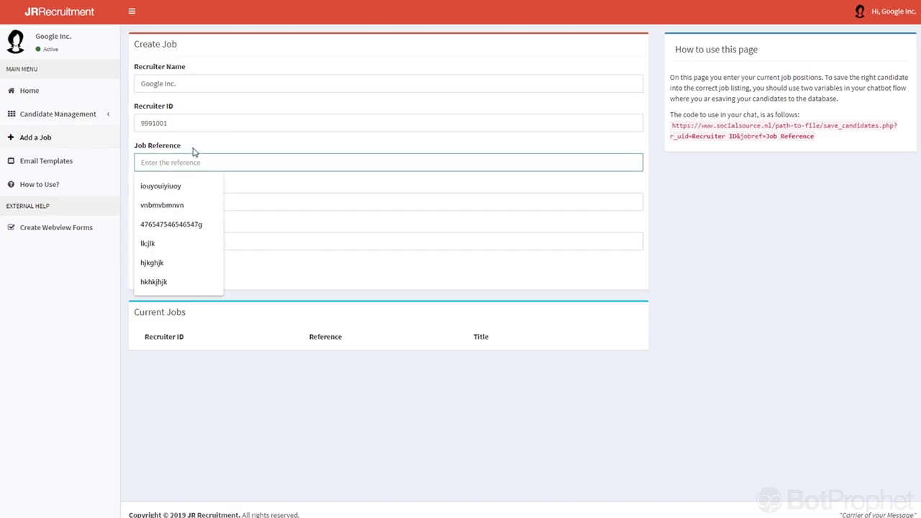
click(191, 158)
click(191, 158)
double_click(155, 162)
text(547456756475)
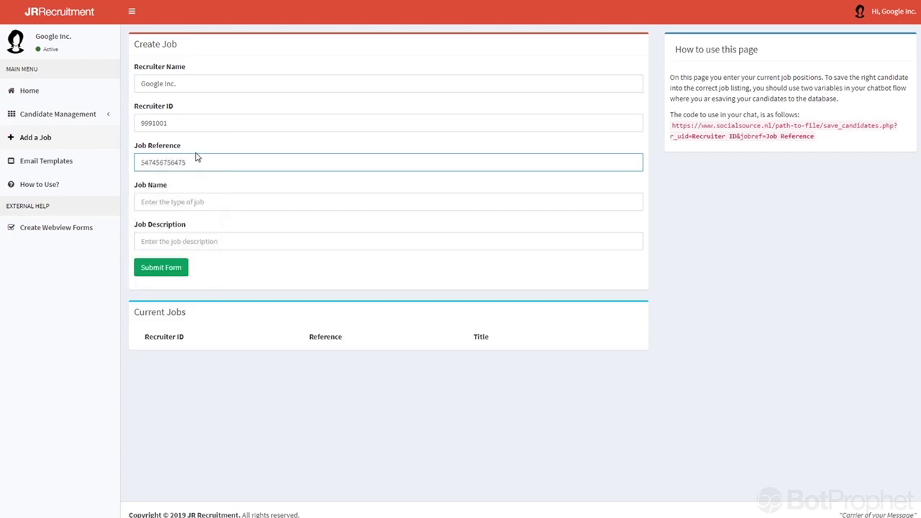
text(ETEWR)
drag(156, 163, 139, 162)
key(BackSpace)
Enter 'Remote Sales Manager' as the job name.
click(173, 201)
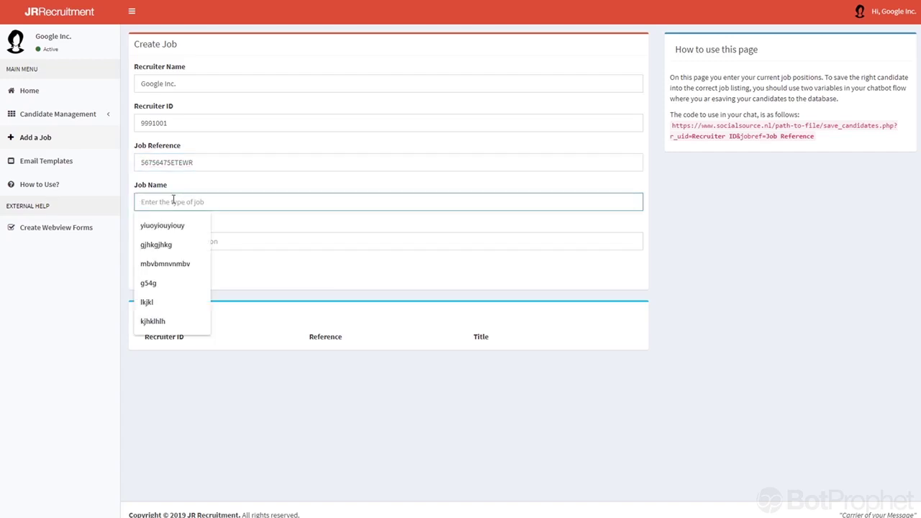
text(Sales)
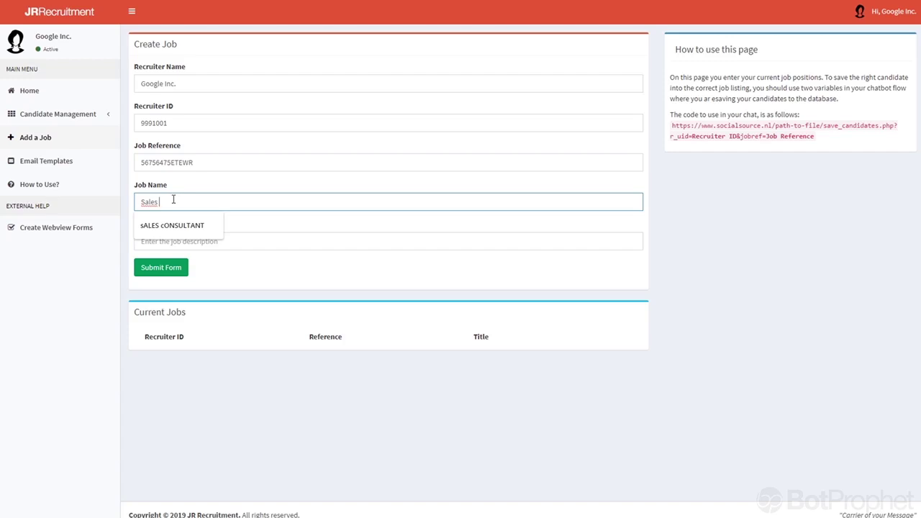
key(Home)
text(Remote)
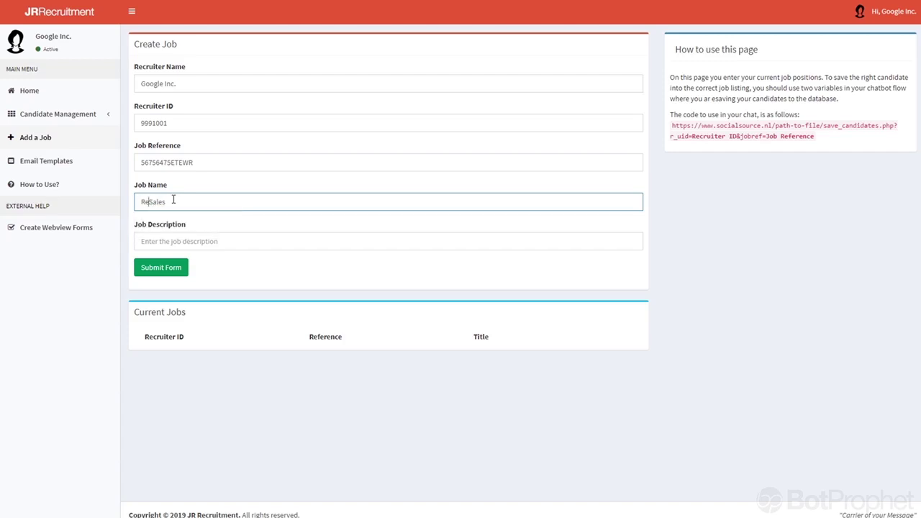
key(End)
text(Manager)
Set the job description to 'You will manage sales' and submit the form.
click(158, 243)
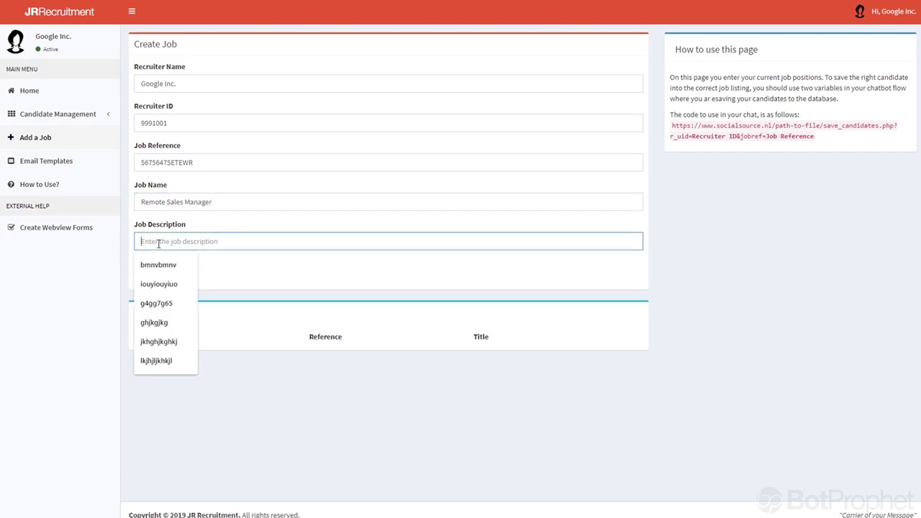
text(You w)
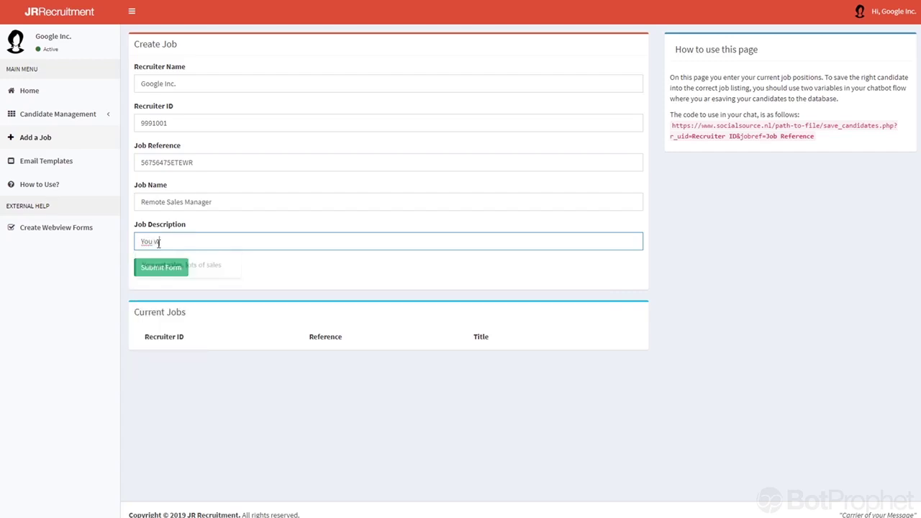
text(ill mange )
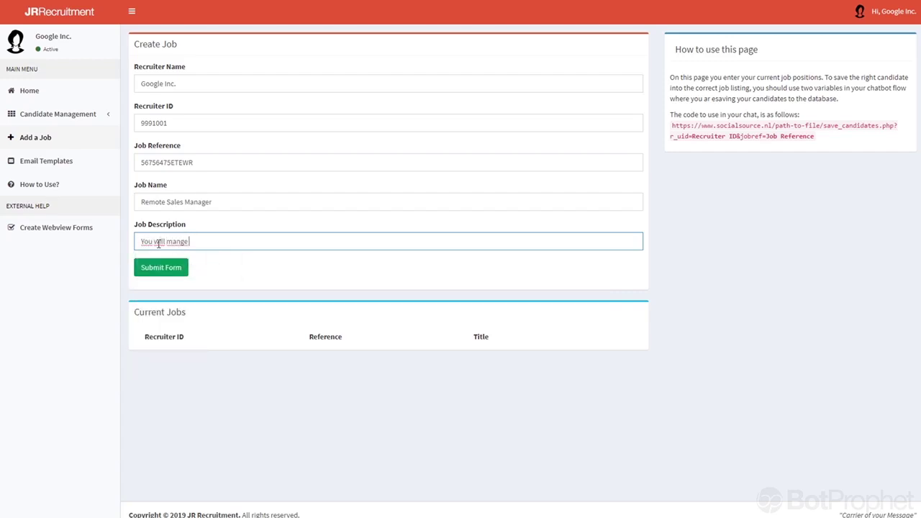
text(a)
key(End)
key(Left)
key(Left)
key(BackSpace)
text(age sales)
click(157, 271)
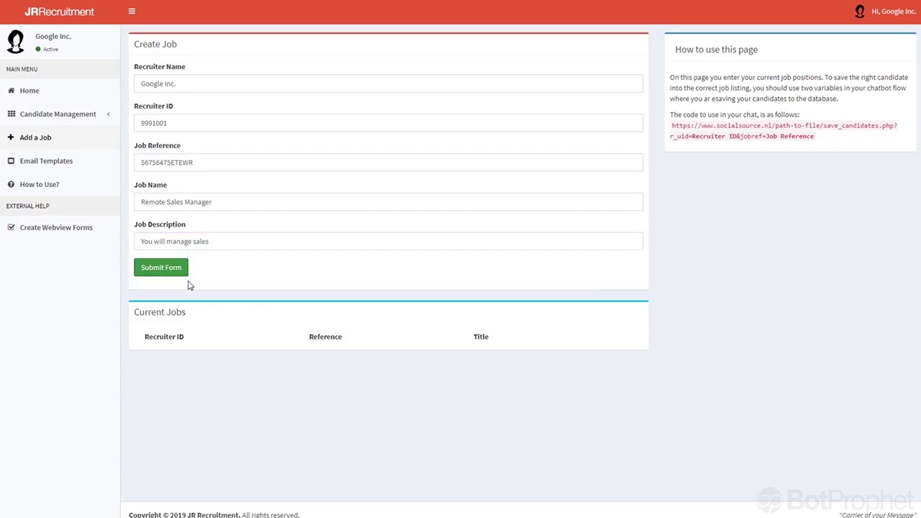
Reload the job page and review the sample URL's Job Reference and save_candidates.php parts.
click(38, 142)
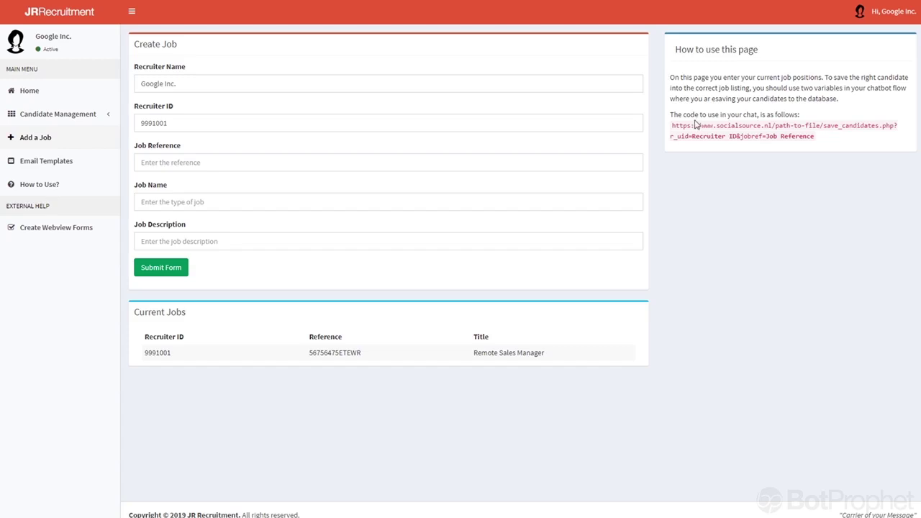
drag(793, 136, 799, 153)
click(791, 136)
drag(824, 125, 895, 128)
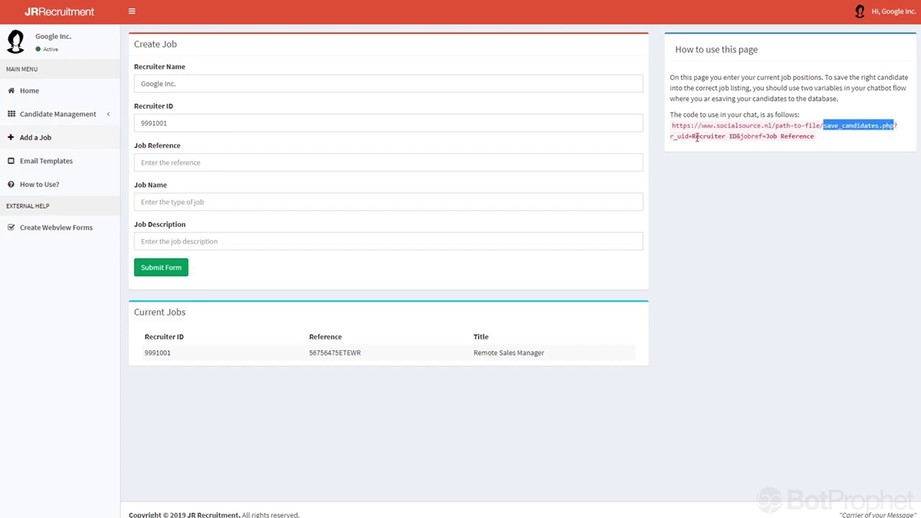
click(873, 129)
Highlight the r_uid and jobref parameters and the new job's recruiter ID 9991001.
drag(895, 128, 879, 137)
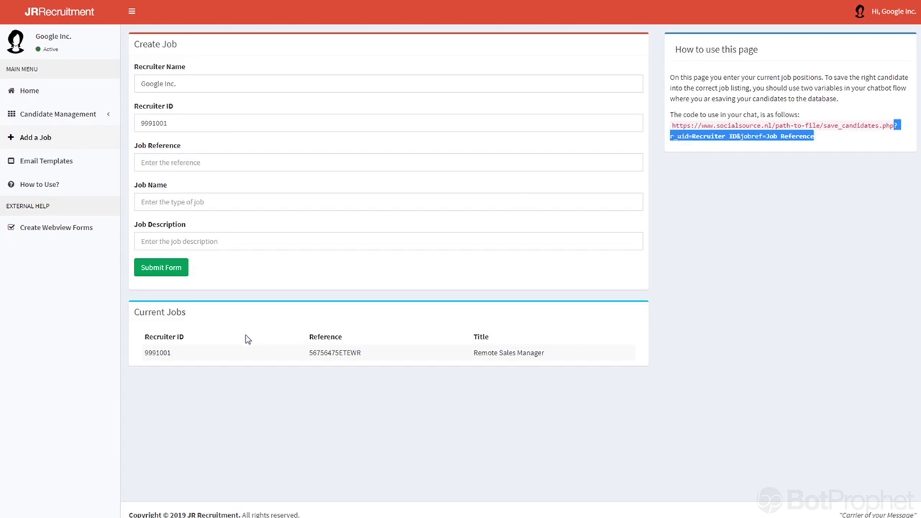
click(158, 354)
drag(159, 354, 171, 352)
click(147, 351)
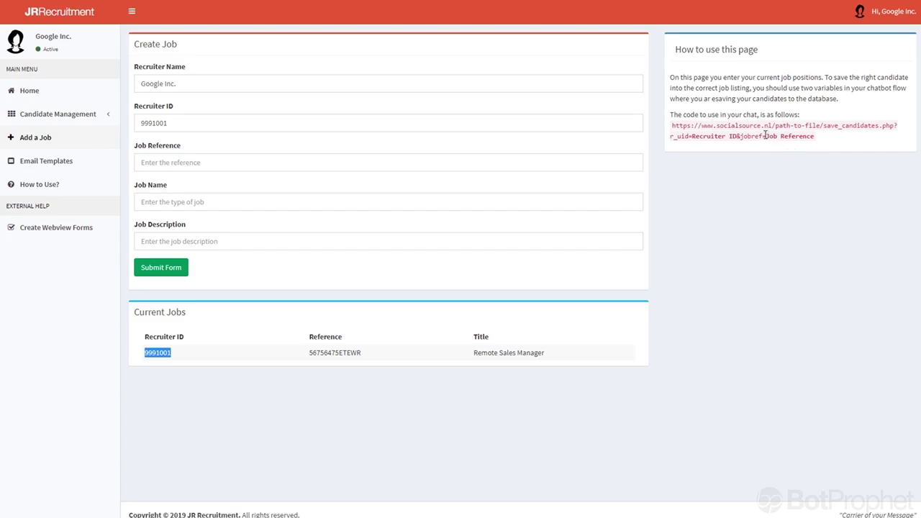
Copy the Remote Sales Manager reference 56756475ETEWR from Current Jobs via Kopiëren.
drag(742, 136, 814, 136)
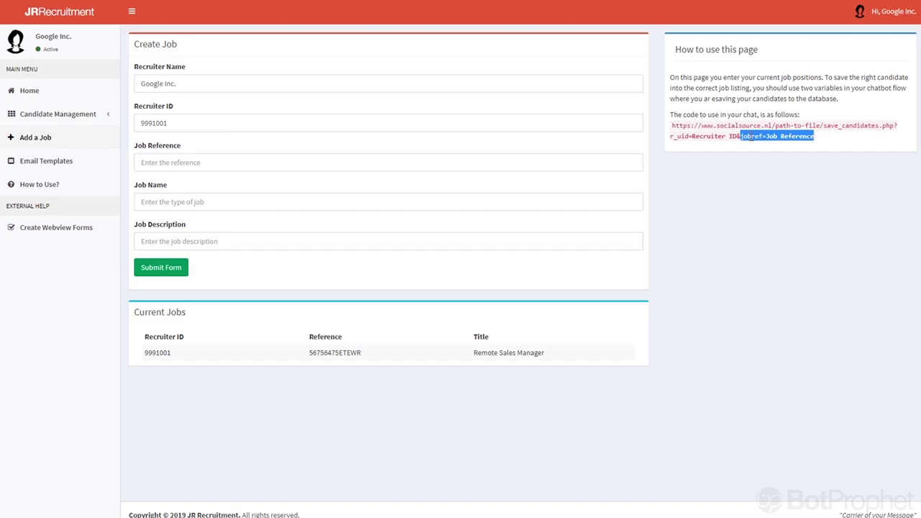
double_click(333, 352)
click(333, 352)
drag(310, 353, 359, 350)
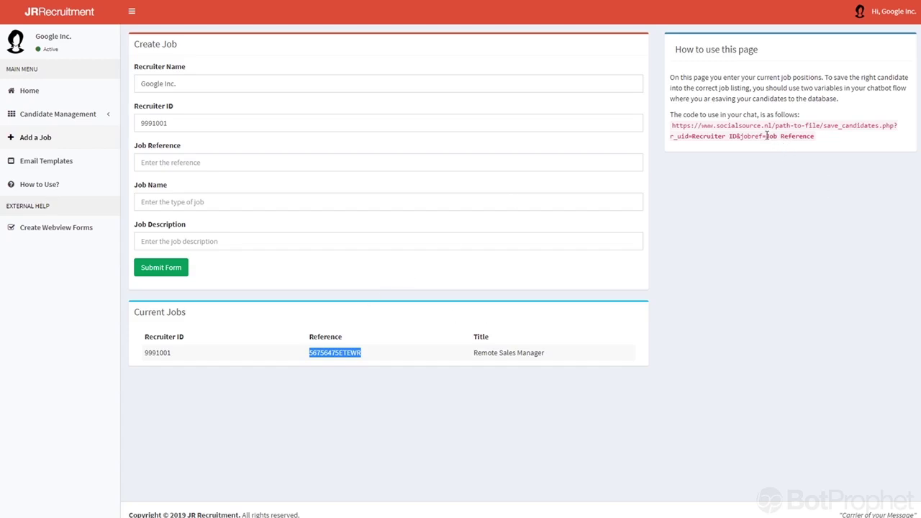
right_click(333, 352)
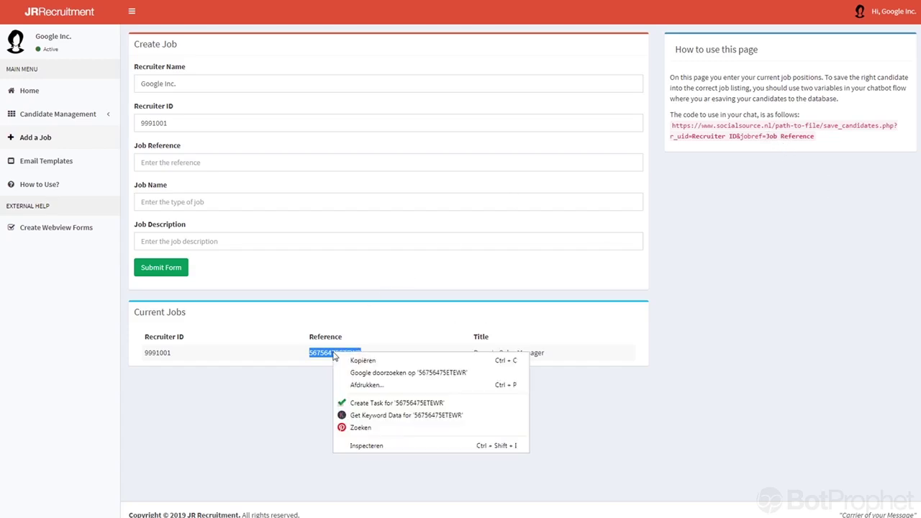
click(352, 358)
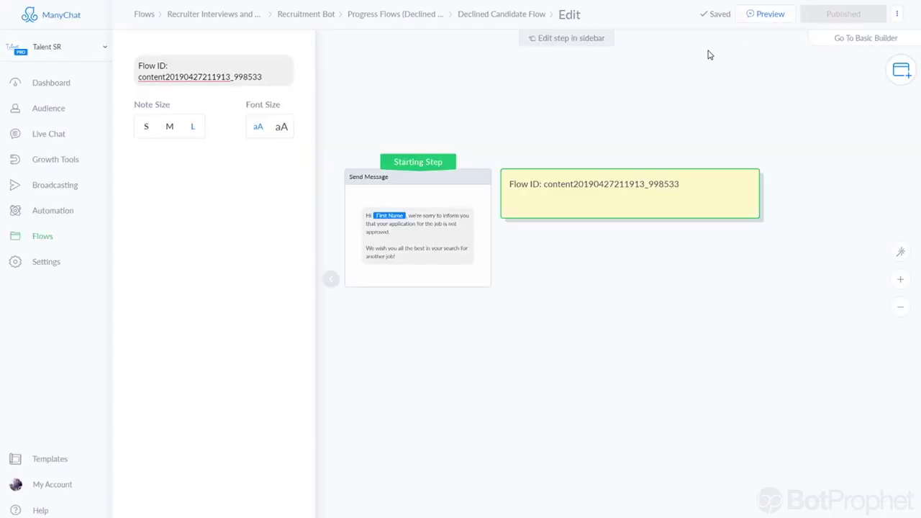
Open the Saving Applicant Data flow in Recruitment Bot > Webview Version in edit mode.
click(403, 14)
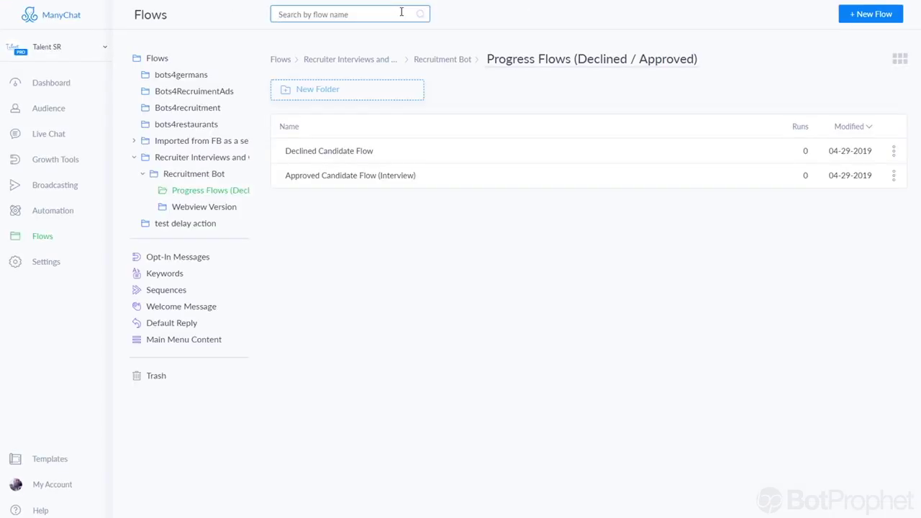
click(435, 62)
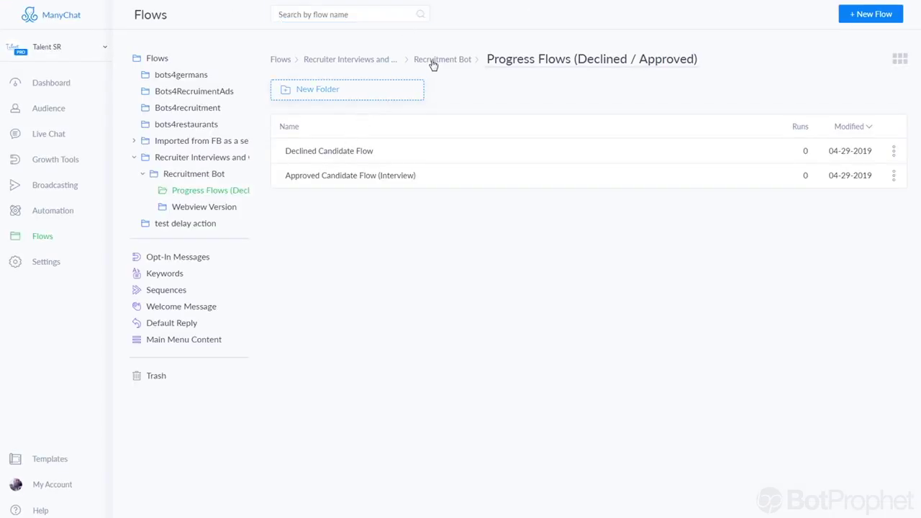
click(506, 94)
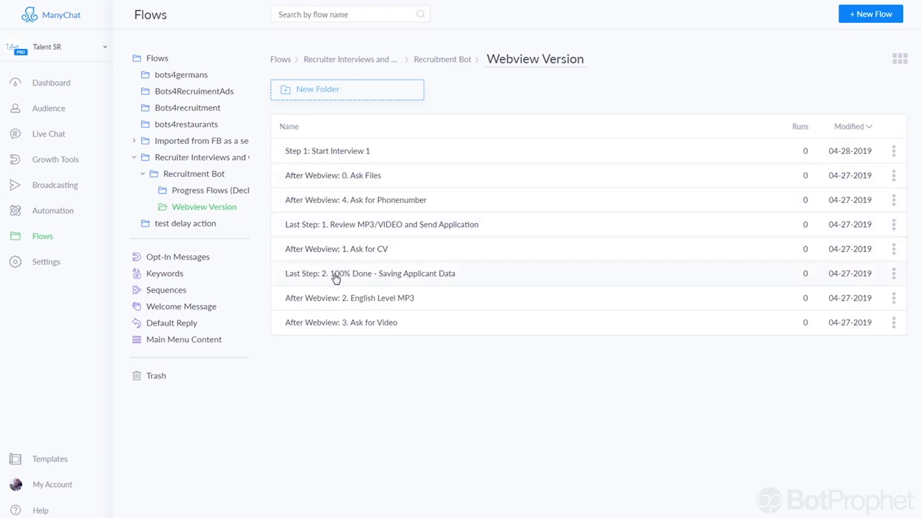
click(400, 279)
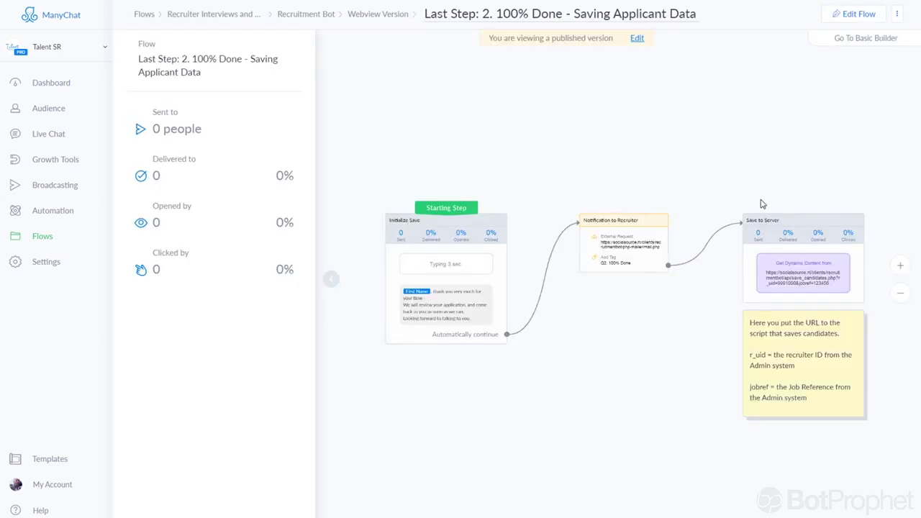
click(637, 38)
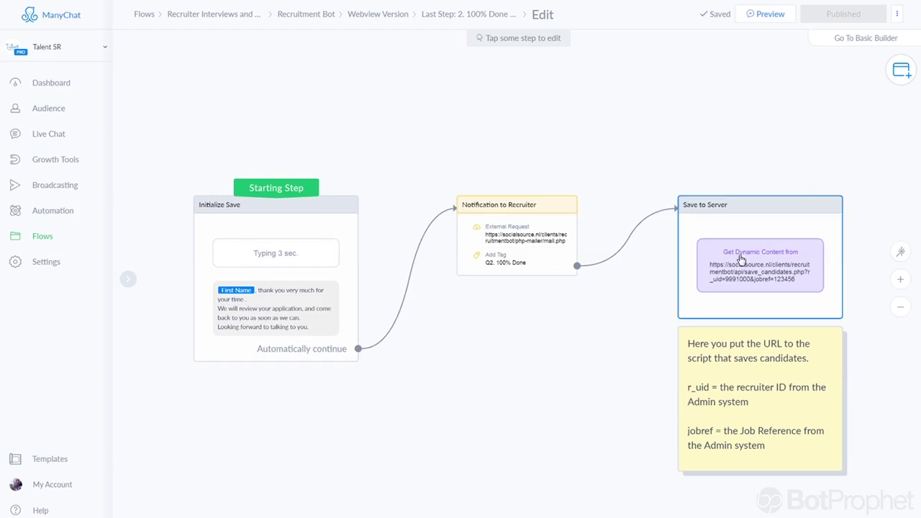
Open the Save to Server step's save-candidates request settings.
drag(777, 172, 540, 97)
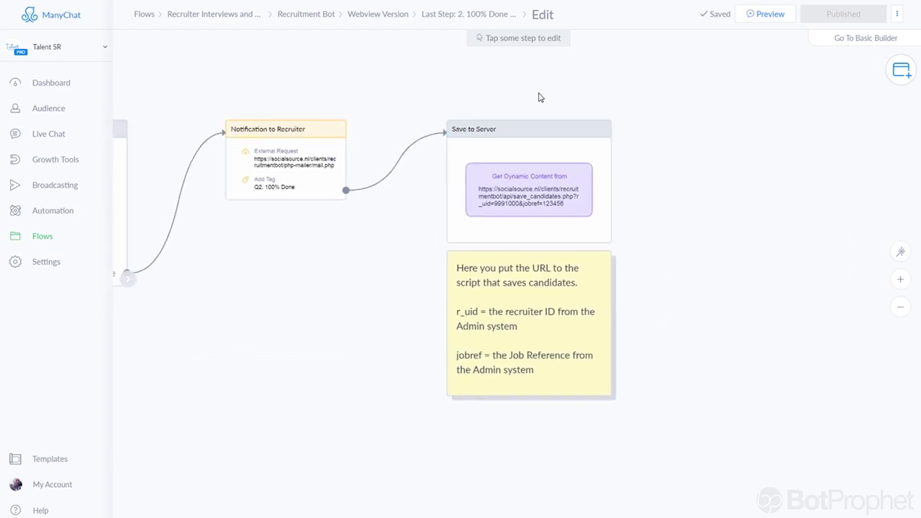
click(546, 186)
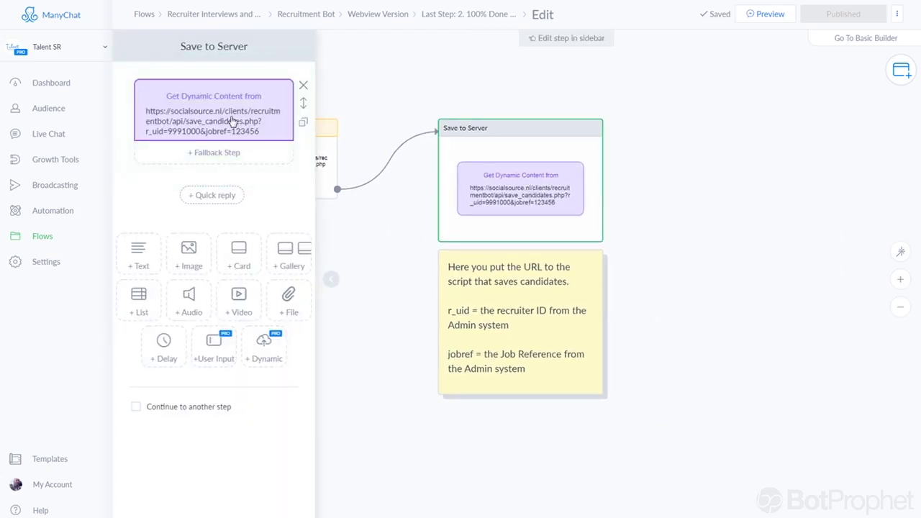
click(232, 123)
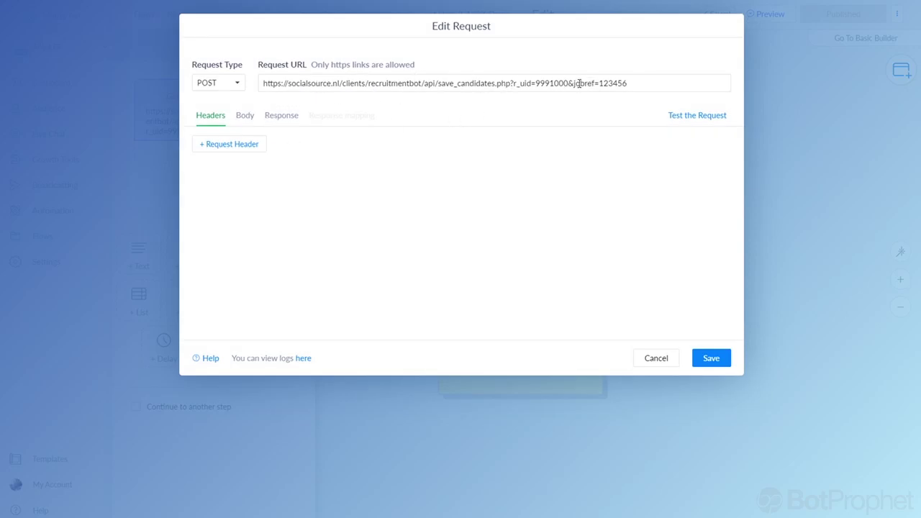
Replace jobref 123456 with 56756475ETEWR and change r_uid to 9991001 in the request URL.
drag(598, 84, 630, 85)
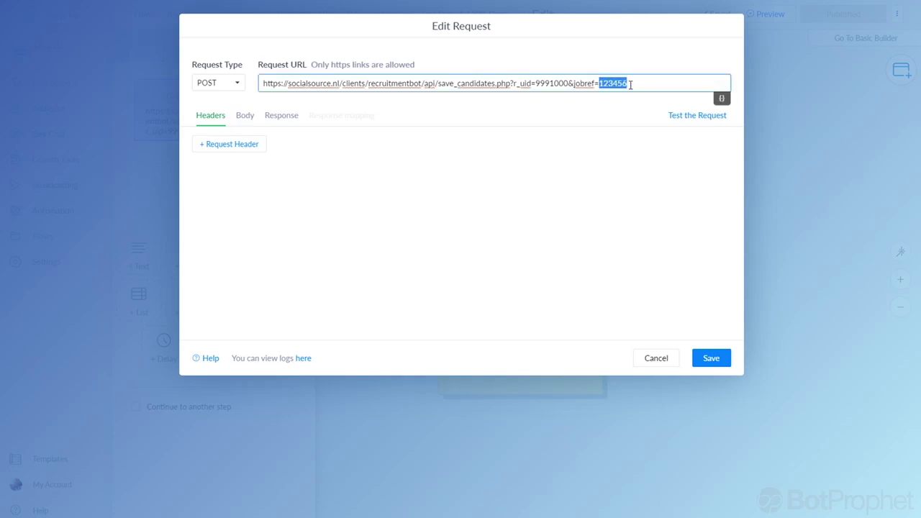
text(5675647SETEWR)
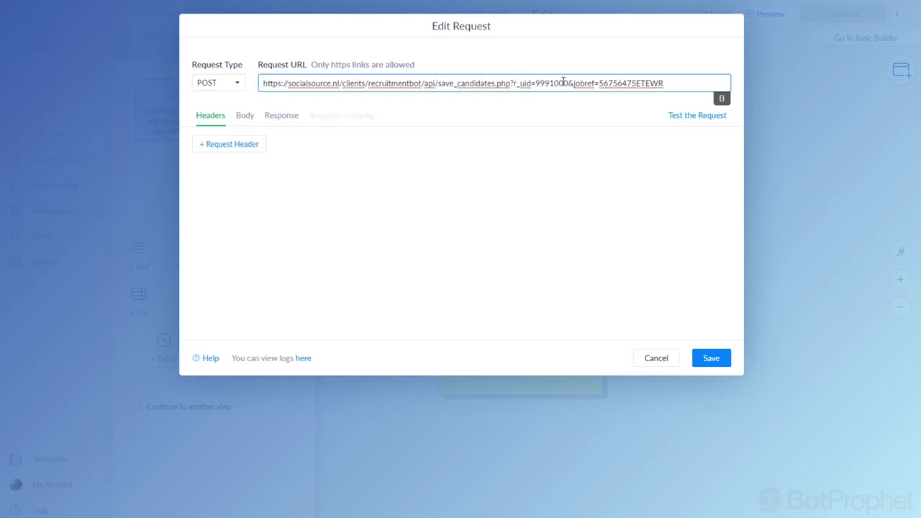
drag(564, 83, 569, 83)
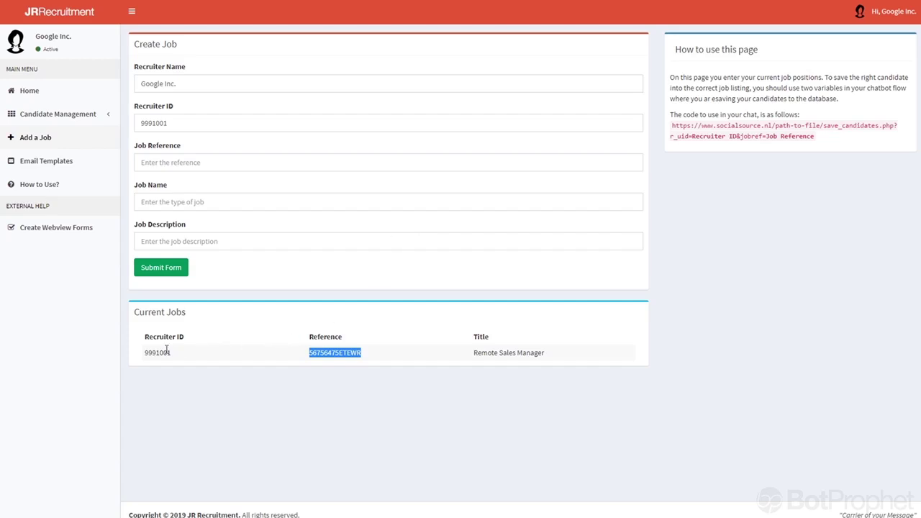
drag(154, 351, 152, 348)
click(154, 351)
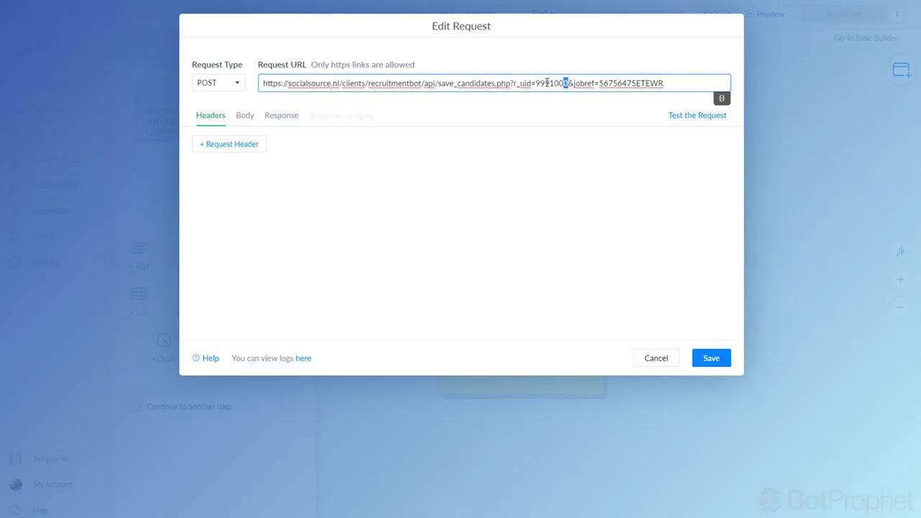
text(1)
click(243, 119)
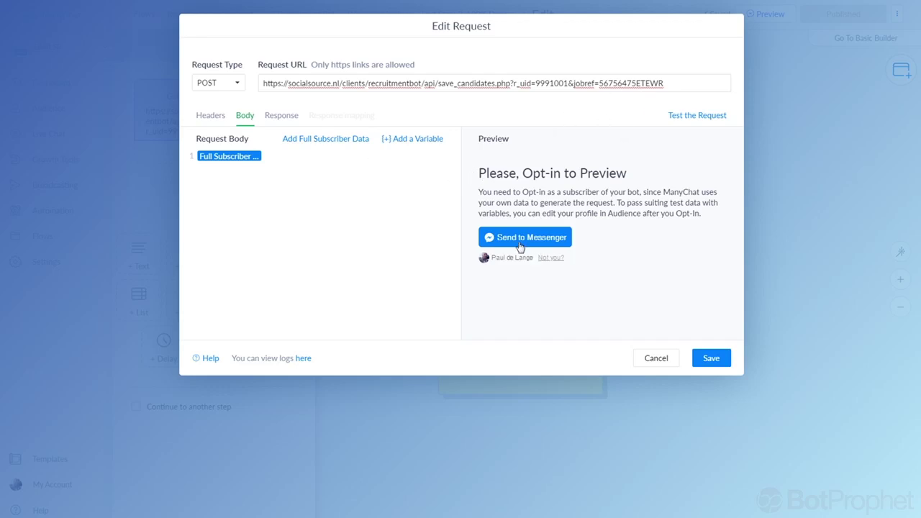
Save the edited request and publish the Saving Applicant Data flow.
click(713, 359)
click(850, 15)
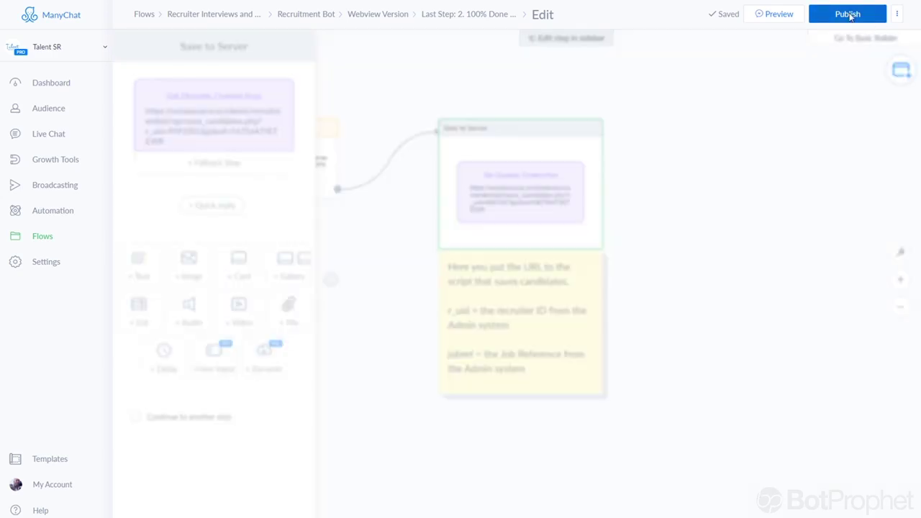